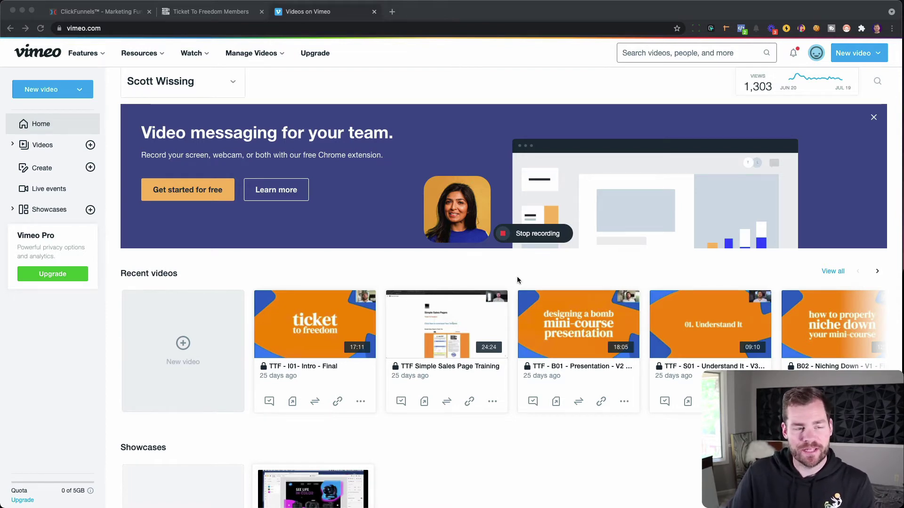
Step: Check the Ticket To Freedom lesson list on the course members site
{"action": "left_click", "coordinate": [237, 13]}
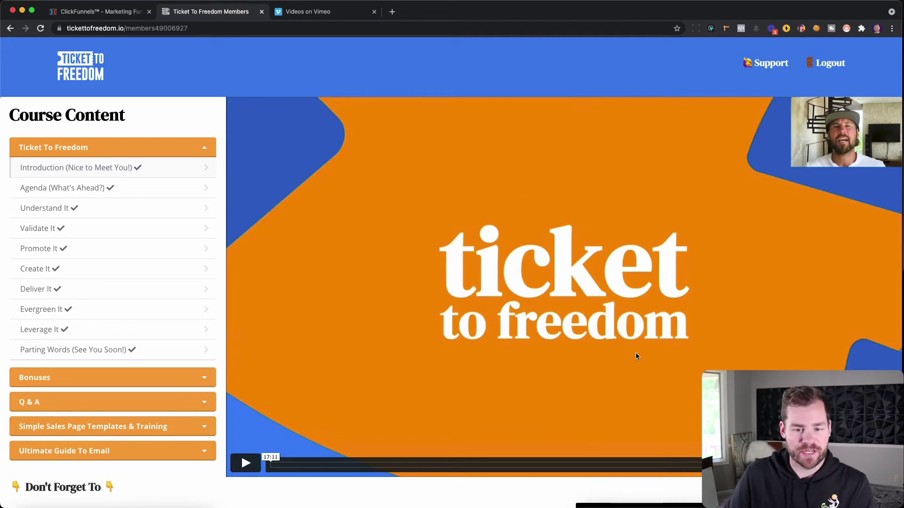
{"action": "left_click", "coordinate": [192, 151]}
{"action": "left_click", "coordinate": [191, 151]}
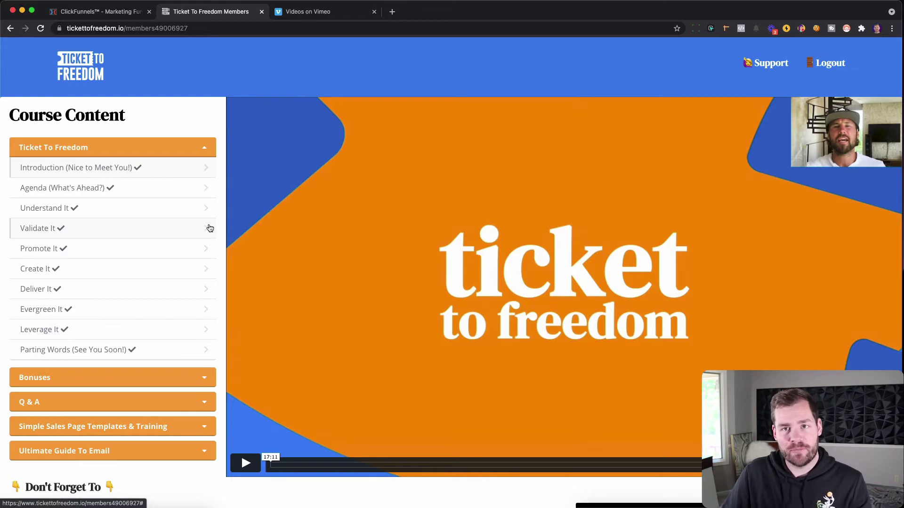
Step: Go from the Vimeo dashboard to Settings > Videos > Embed presets
{"action": "left_click", "coordinate": [344, 12]}
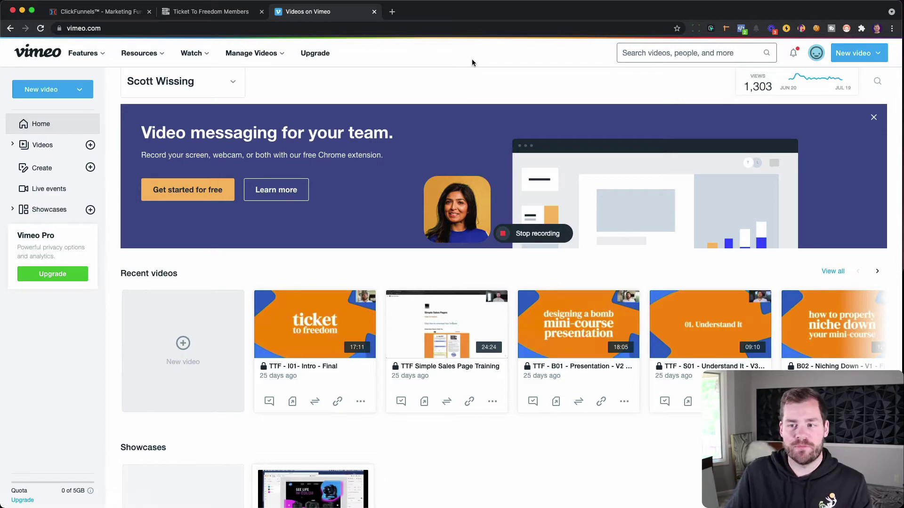
{"action": "mouse_move", "coordinate": [817, 55]}
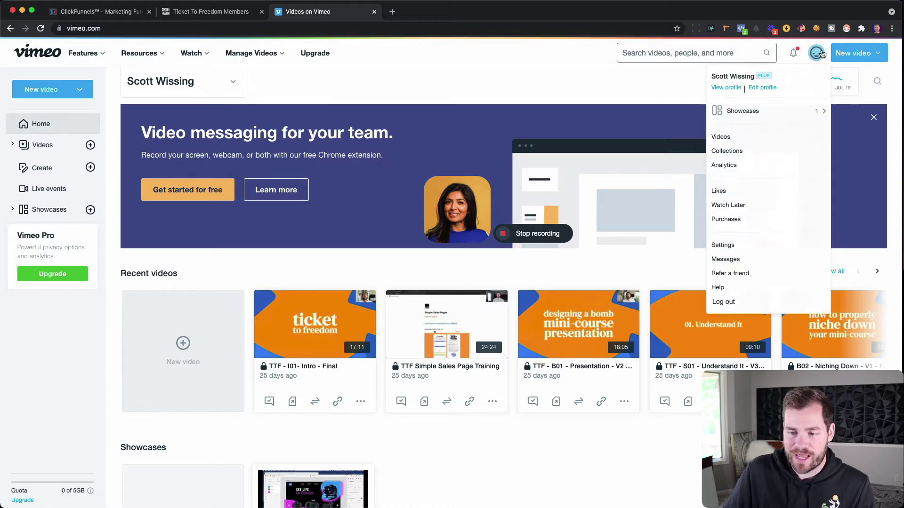
{"action": "left_click", "coordinate": [733, 245]}
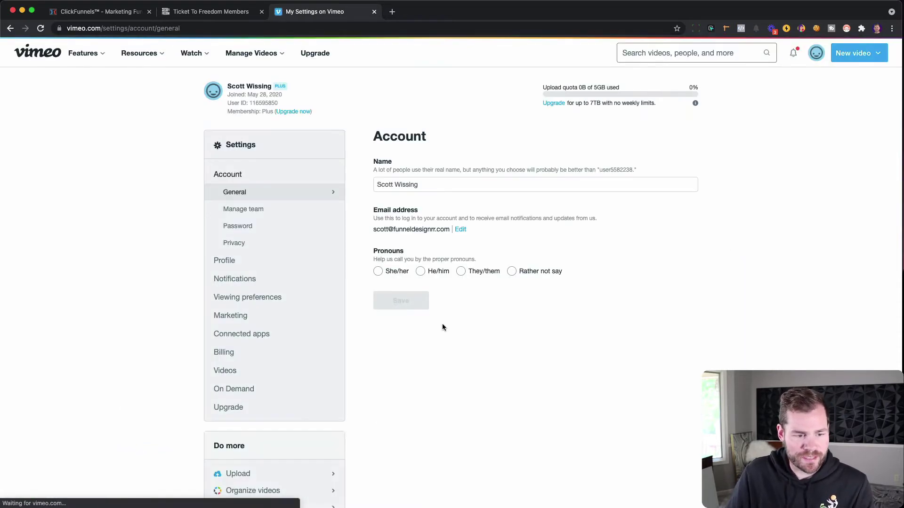
{"action": "left_click", "coordinate": [222, 370]}
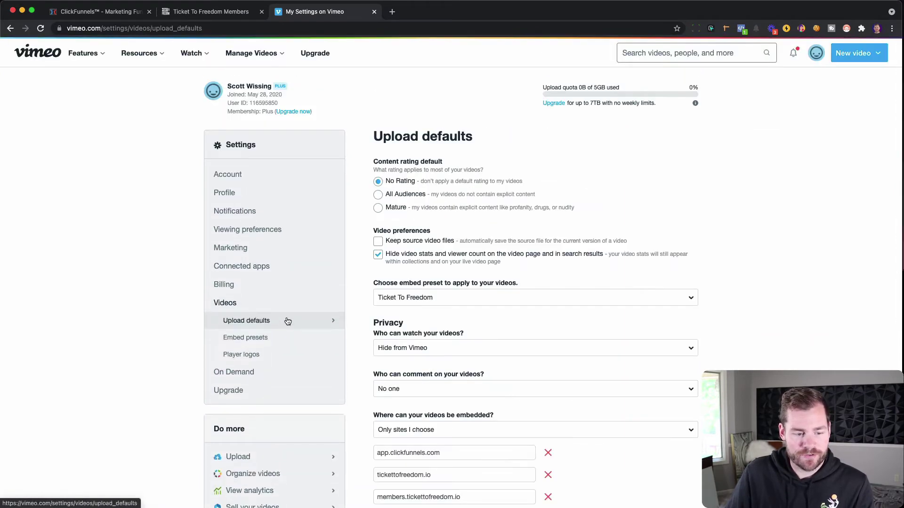
{"action": "left_click", "coordinate": [250, 342]}
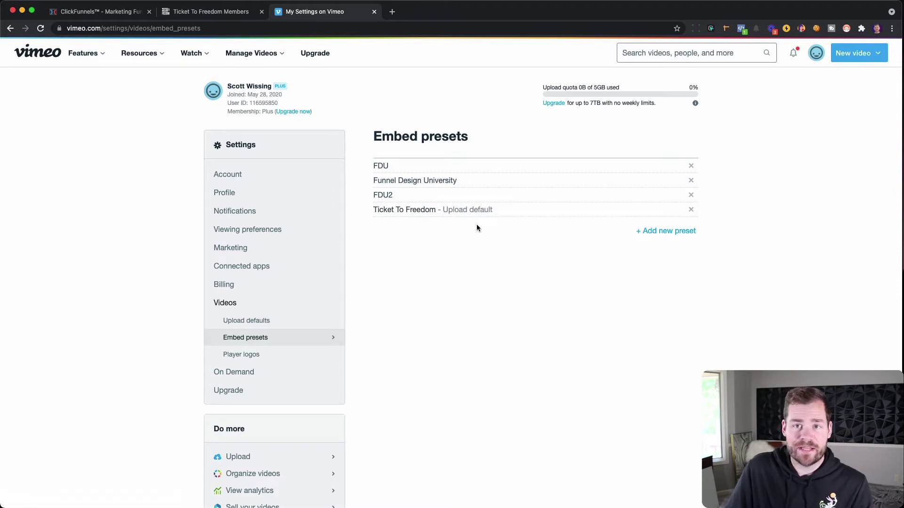
Step: Create a new embed preset named 'Test'
{"action": "left_click", "coordinate": [668, 231]}
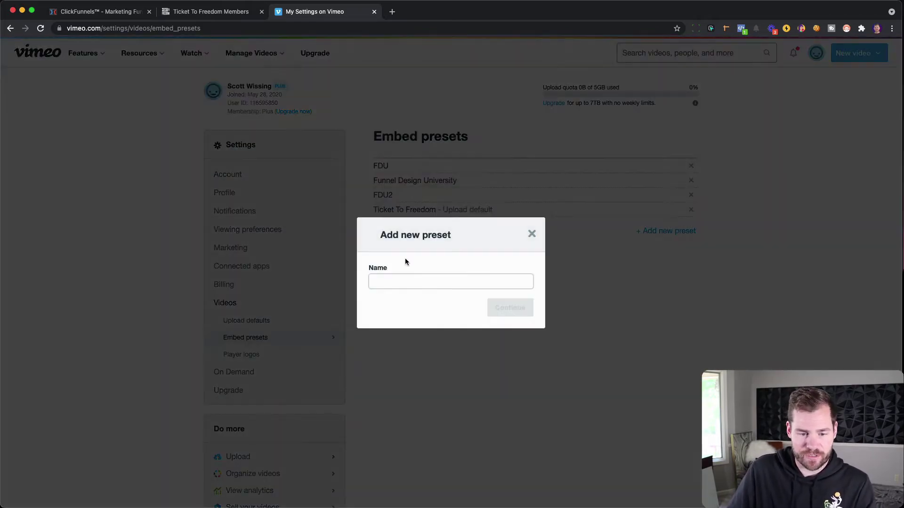
{"action": "type", "text": "Test"}
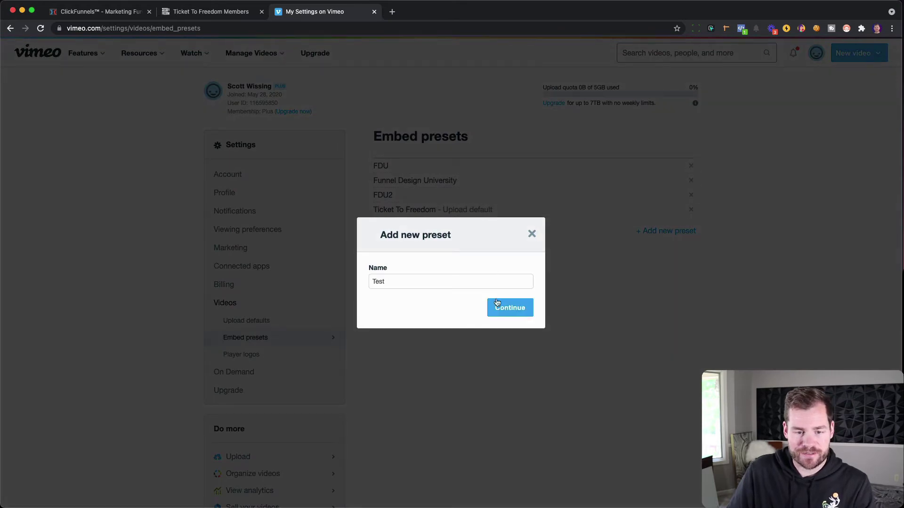
{"action": "left_click", "coordinate": [501, 308]}
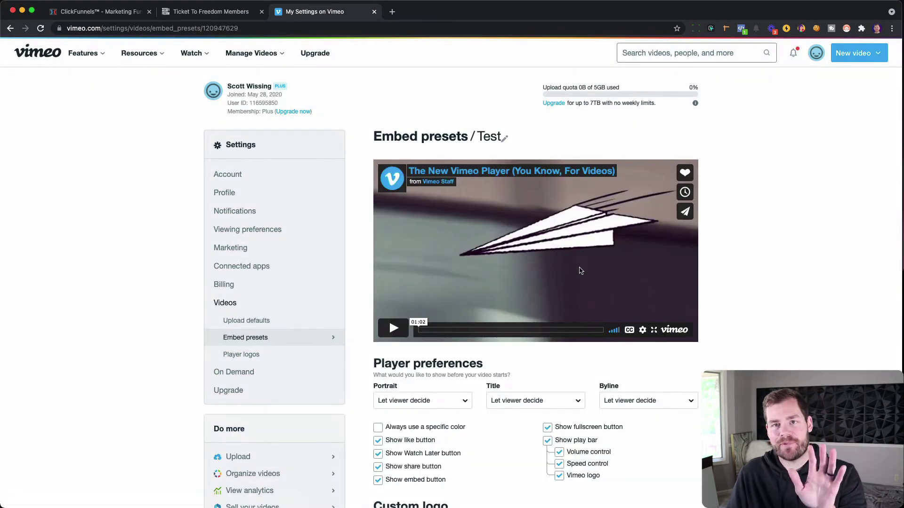
{"action": "scroll", "coordinate": [581, 270], "scroll_direction": "down", "scroll_amount": 2}
{"action": "scroll", "coordinate": [659, 264], "scroll_direction": "down", "scroll_amount": 1}
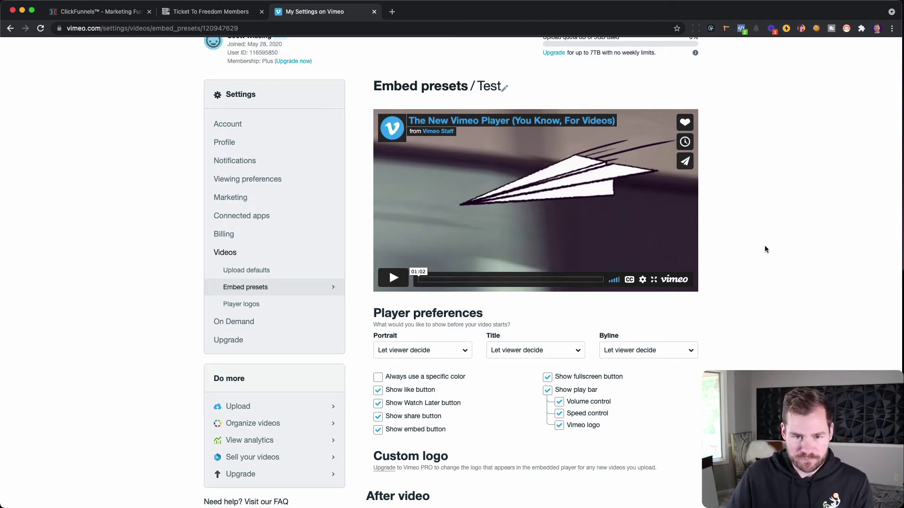
{"action": "scroll", "coordinate": [467, 266], "scroll_direction": "down", "scroll_amount": 3}
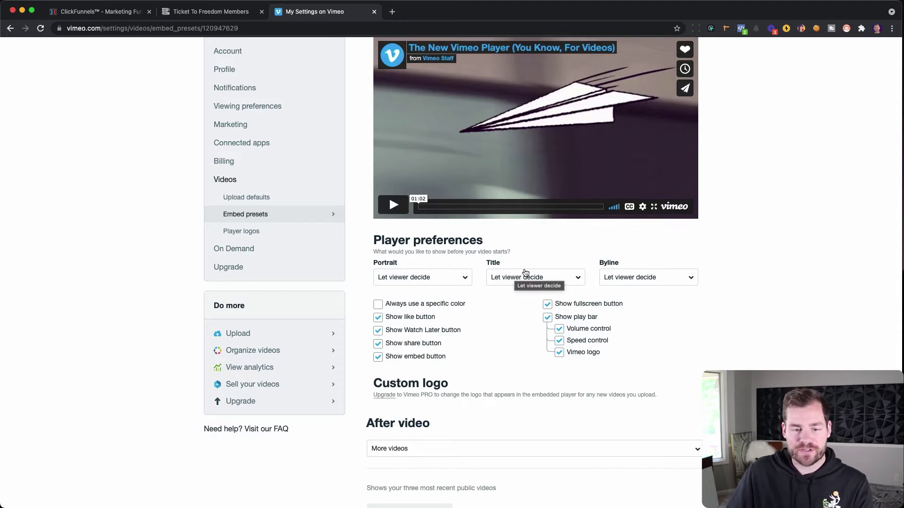
{"action": "scroll", "coordinate": [453, 258], "scroll_direction": "up", "scroll_amount": 2}
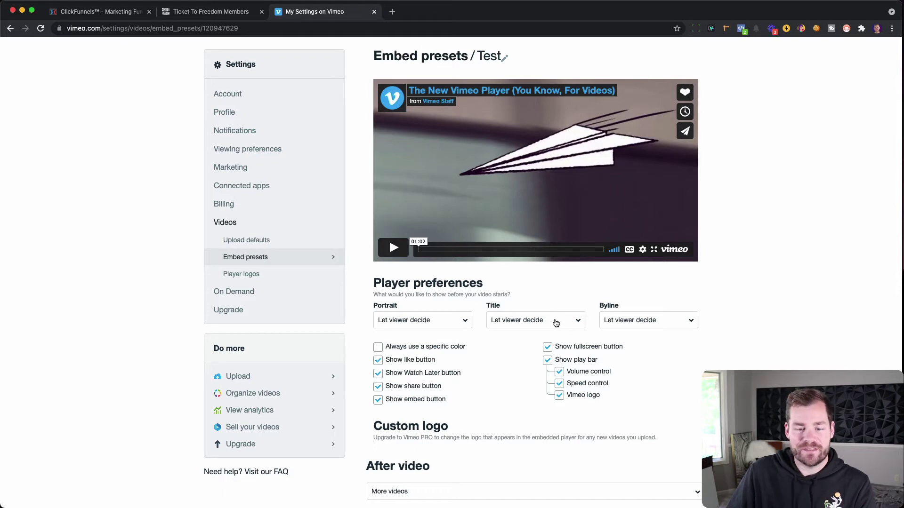
Step: Set the Portrait, Title and Byline options to Always hide
{"action": "left_click", "coordinate": [463, 320]}
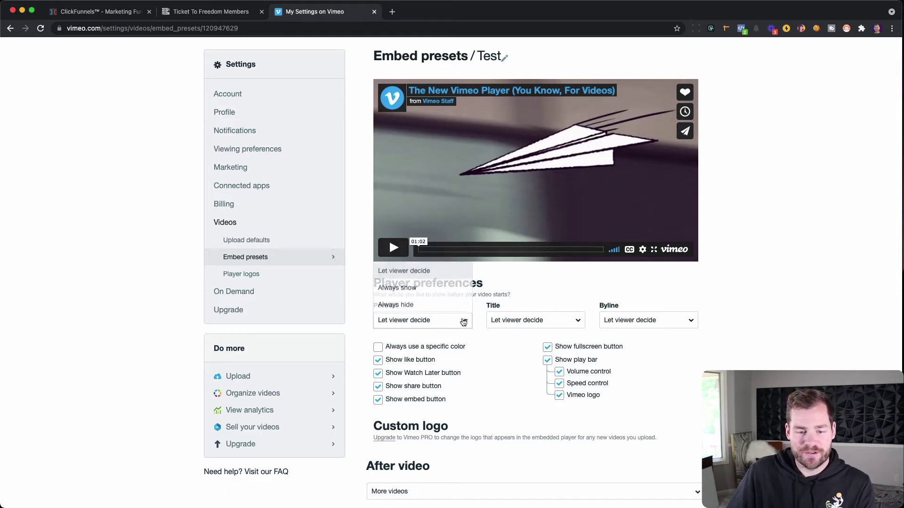
{"action": "left_click", "coordinate": [429, 306]}
{"action": "left_click", "coordinate": [576, 324]}
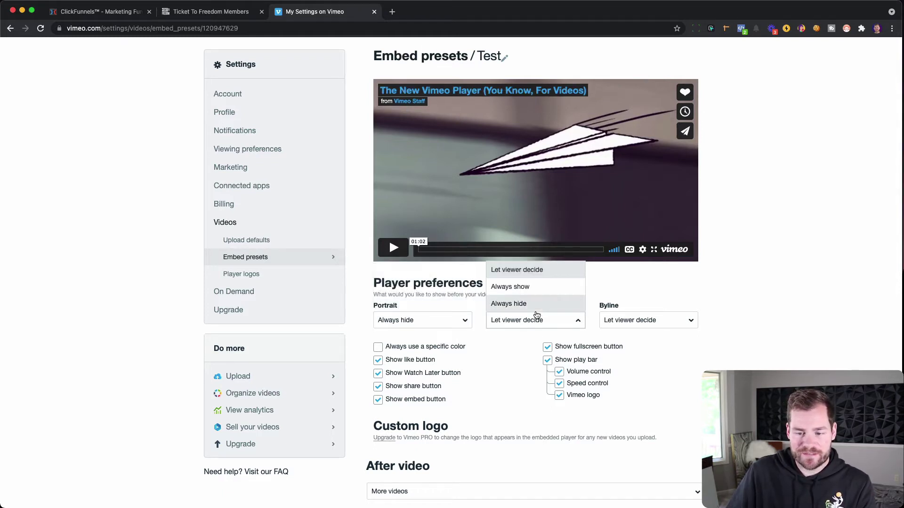
{"action": "left_click", "coordinate": [536, 311]}
{"action": "left_click", "coordinate": [682, 320]}
{"action": "left_click", "coordinate": [628, 305]}
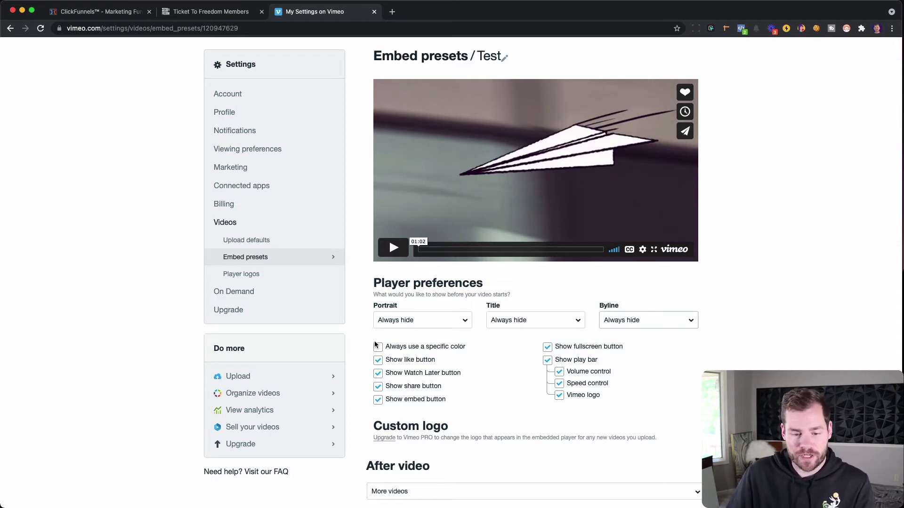
Step: Make the player always use the pink colour #ff0179
{"action": "scroll", "coordinate": [381, 361], "scroll_direction": "down", "scroll_amount": 2}
{"action": "left_click", "coordinate": [378, 305]}
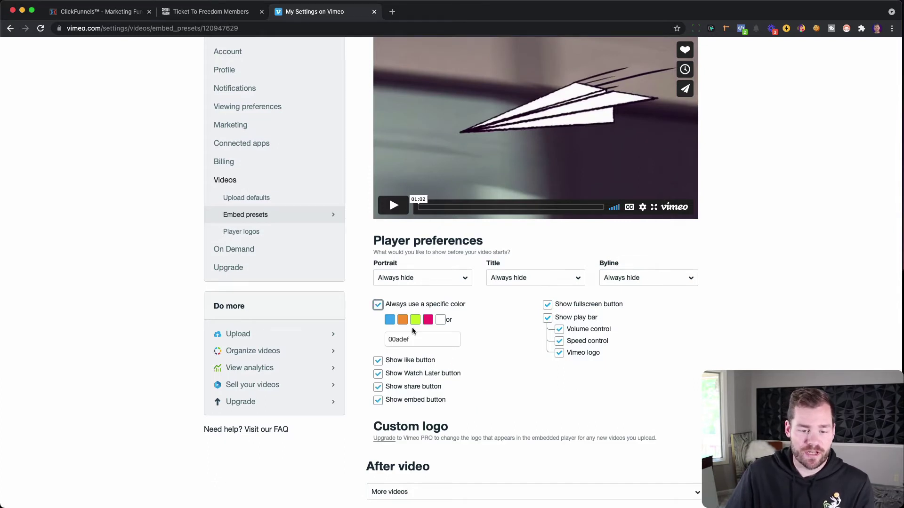
{"action": "left_click", "coordinate": [430, 320]}
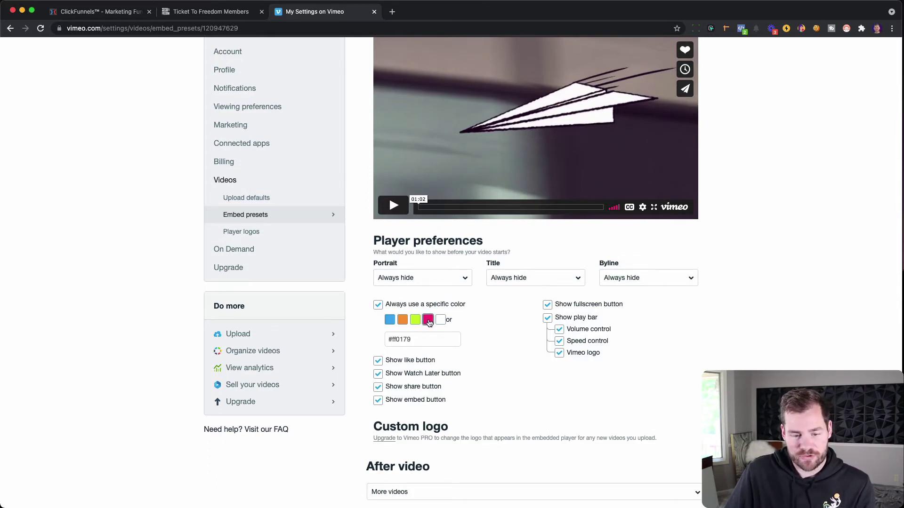
{"action": "scroll", "coordinate": [440, 327], "scroll_direction": "up", "scroll_amount": 1}
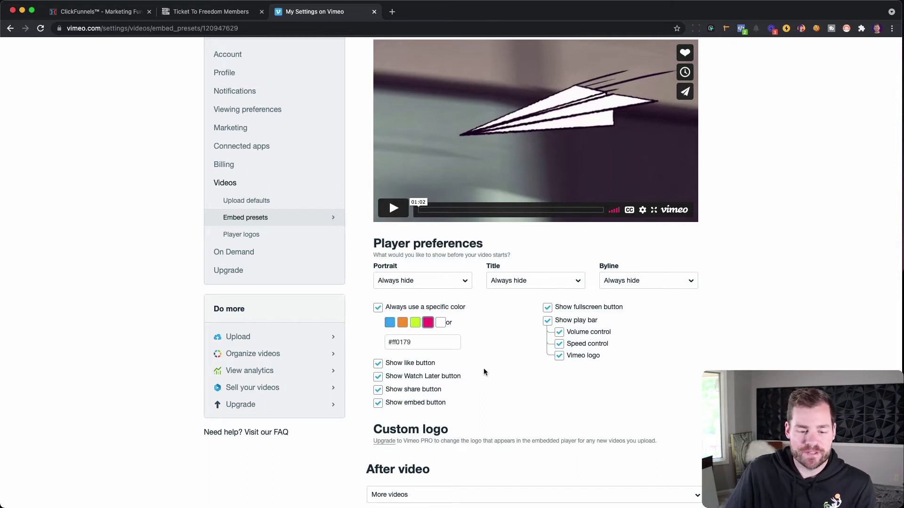
Step: Turn off the like, Watch Later, share and embed buttons and the Vimeo logo
{"action": "scroll", "coordinate": [499, 349], "scroll_direction": "down", "scroll_amount": 1}
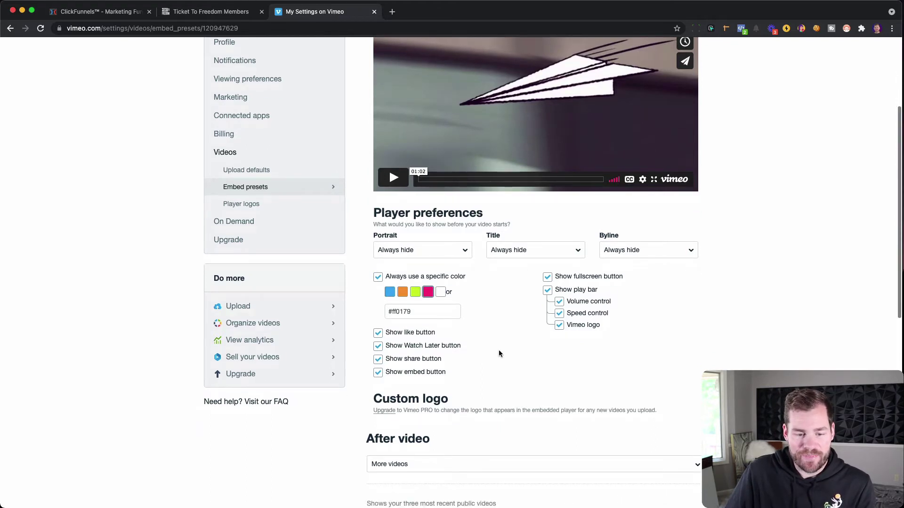
{"action": "left_click", "coordinate": [378, 333]}
{"action": "left_click", "coordinate": [378, 346]}
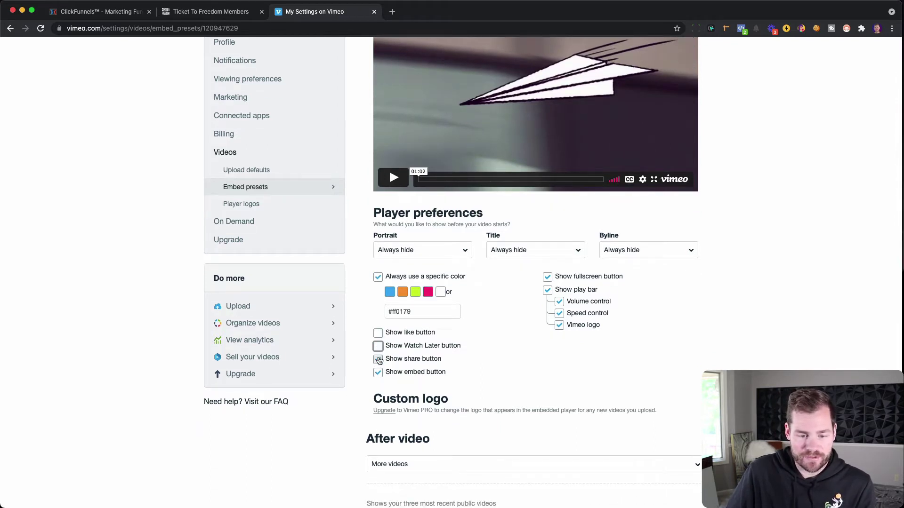
{"action": "left_click", "coordinate": [378, 359]}
{"action": "left_click", "coordinate": [378, 372]}
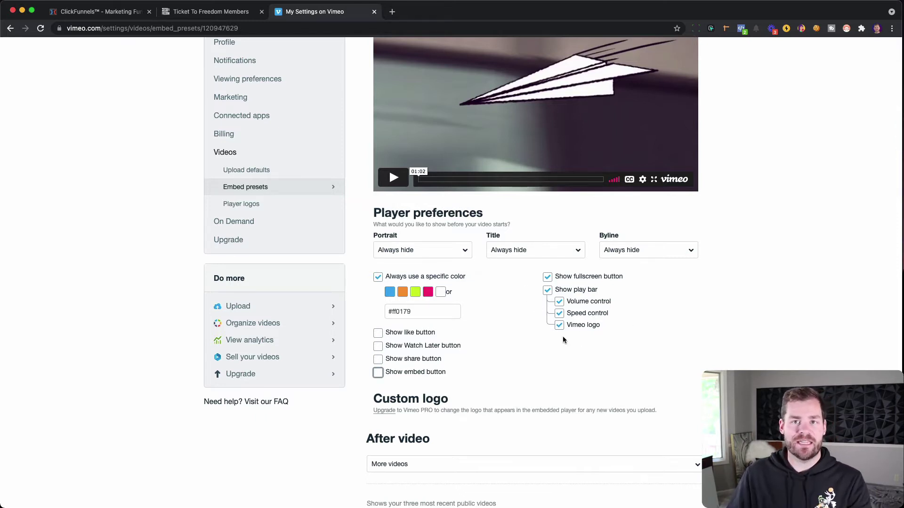
{"action": "scroll", "coordinate": [563, 339], "scroll_direction": "up", "scroll_amount": 1}
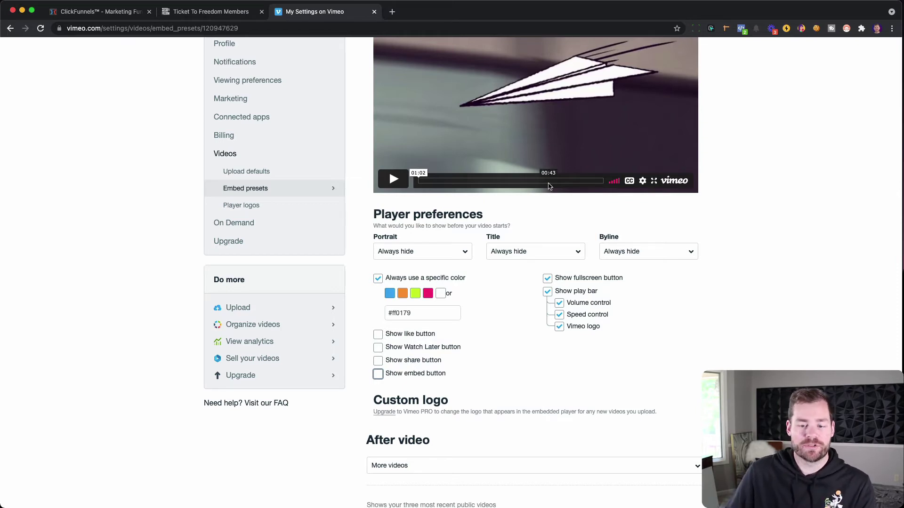
{"action": "left_click", "coordinate": [562, 329]}
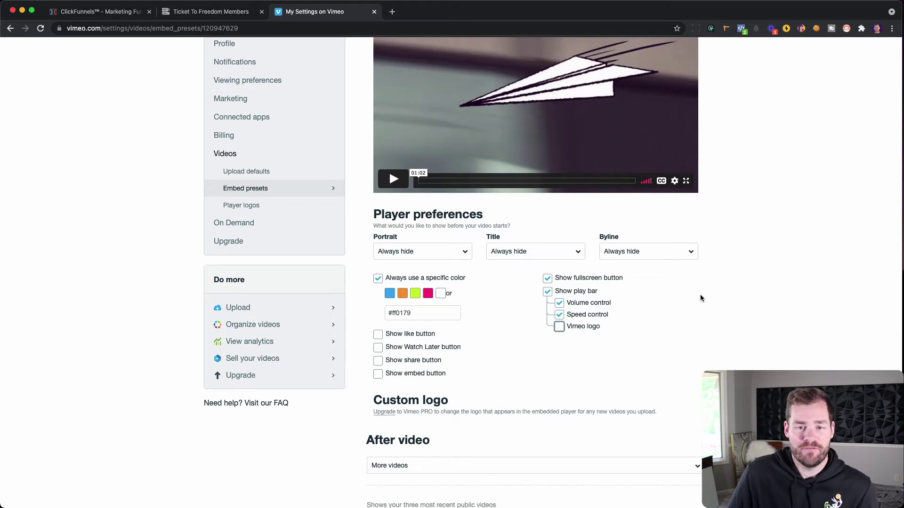
Step: Find the After video setting and browse its options, currently More videos
{"action": "scroll", "coordinate": [700, 299], "scroll_direction": "up", "scroll_amount": 3}
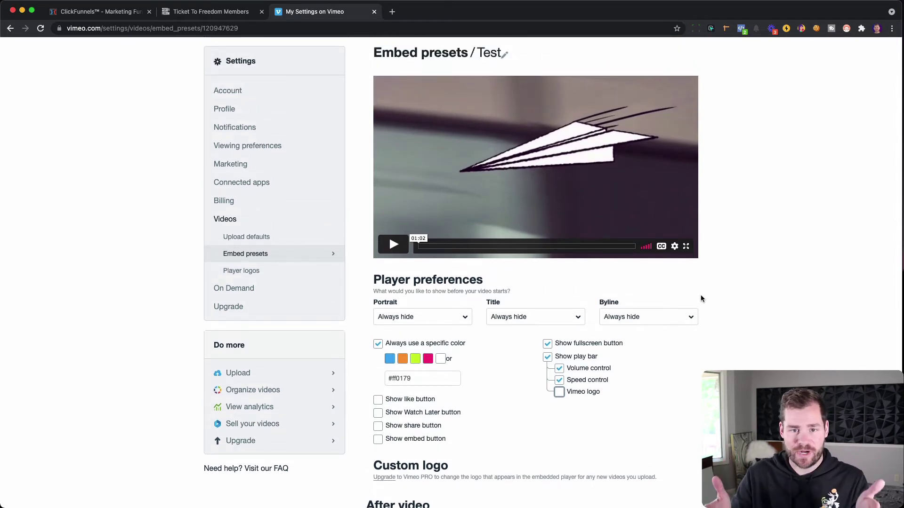
{"action": "scroll", "coordinate": [700, 298], "scroll_direction": "down", "scroll_amount": 3}
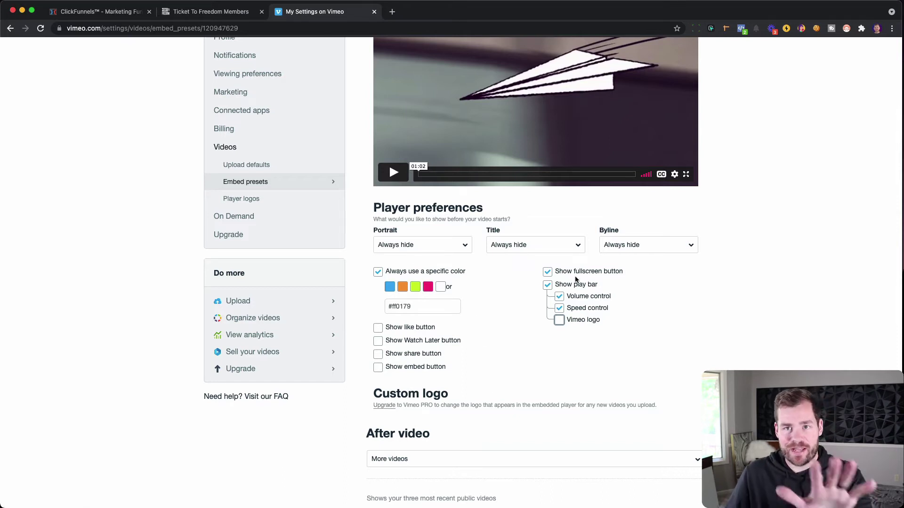
{"action": "scroll", "coordinate": [575, 280], "scroll_direction": "down", "scroll_amount": 4}
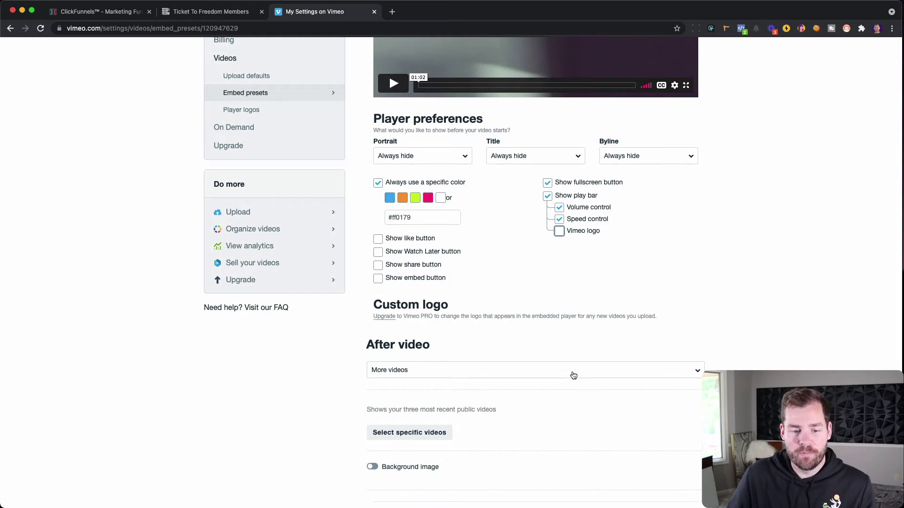
{"action": "scroll", "coordinate": [573, 376], "scroll_direction": "down", "scroll_amount": 2}
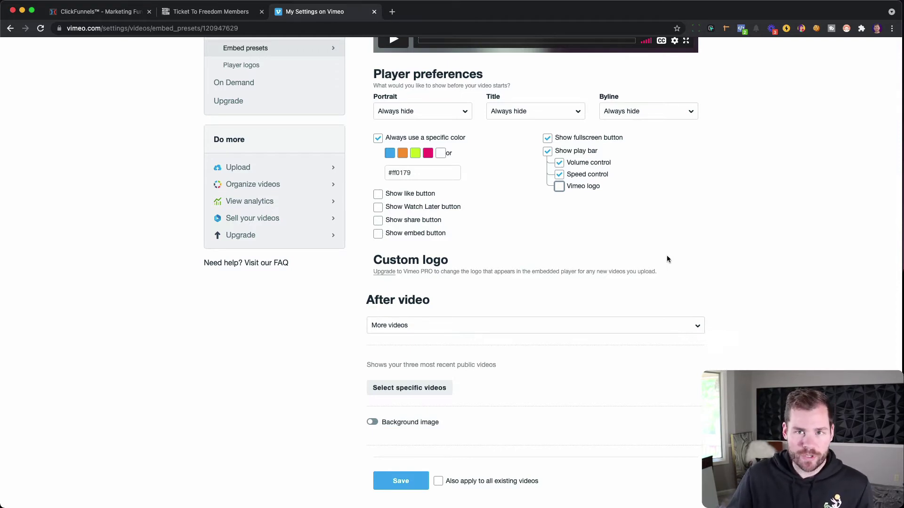
{"action": "scroll", "coordinate": [666, 259], "scroll_direction": "up", "scroll_amount": 2}
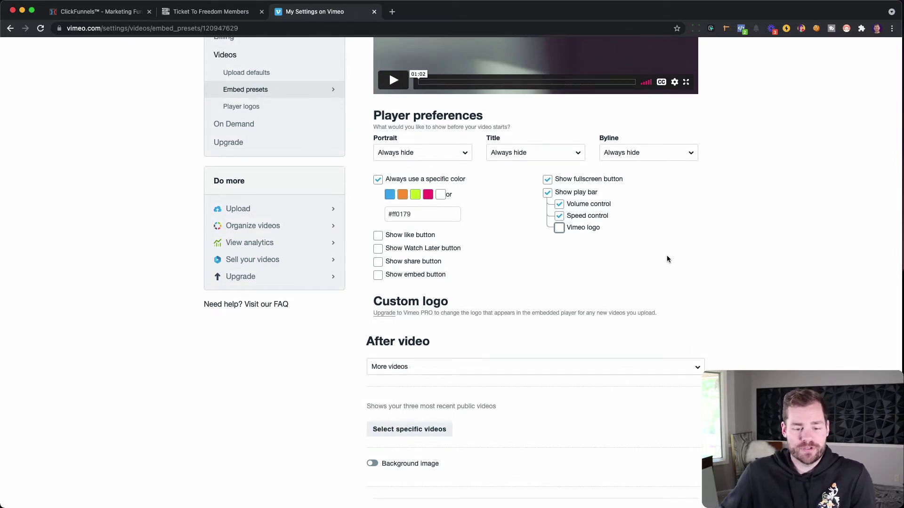
{"action": "left_click", "coordinate": [697, 367]}
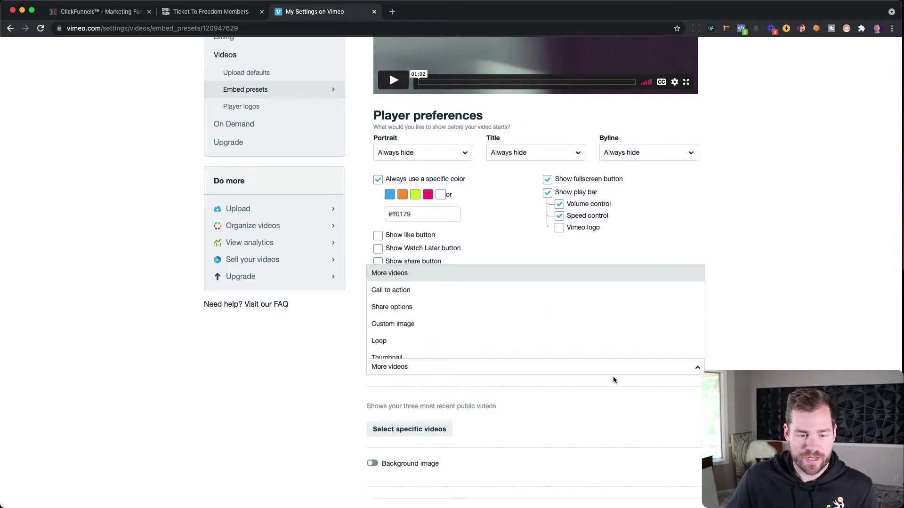
{"action": "scroll", "coordinate": [497, 307], "scroll_direction": "down", "scroll_amount": 2}
{"action": "scroll", "coordinate": [464, 305], "scroll_direction": "down", "scroll_amount": 1}
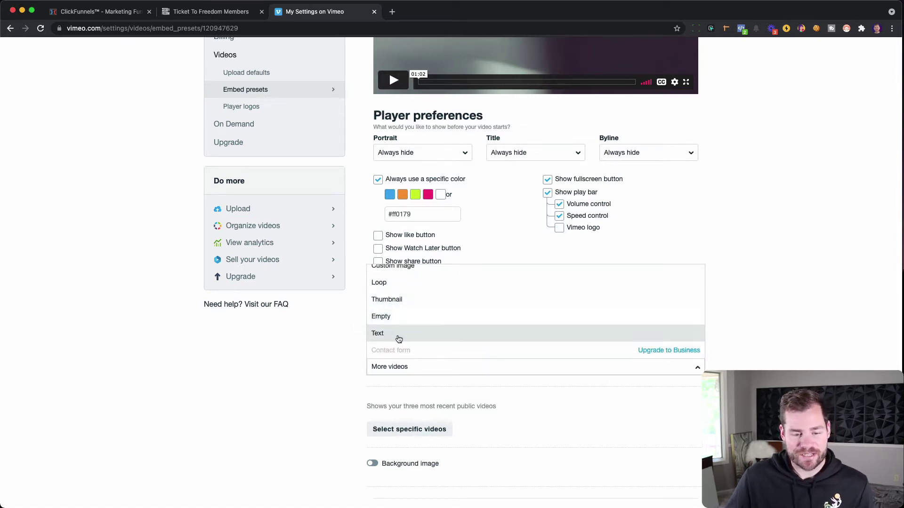
{"action": "scroll", "coordinate": [393, 342], "scroll_direction": "up", "scroll_amount": 1}
{"action": "scroll", "coordinate": [394, 341], "scroll_direction": "up", "scroll_amount": 3}
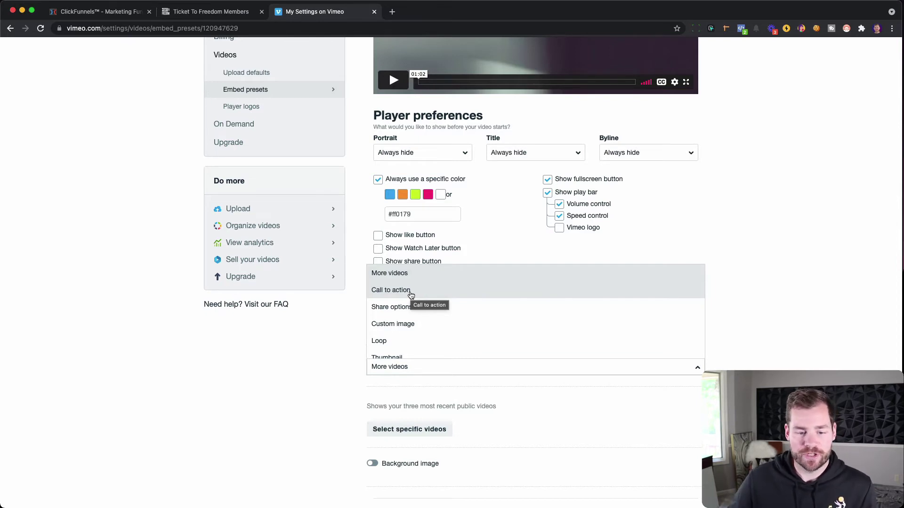
{"action": "scroll", "coordinate": [408, 297], "scroll_direction": "down", "scroll_amount": 3}
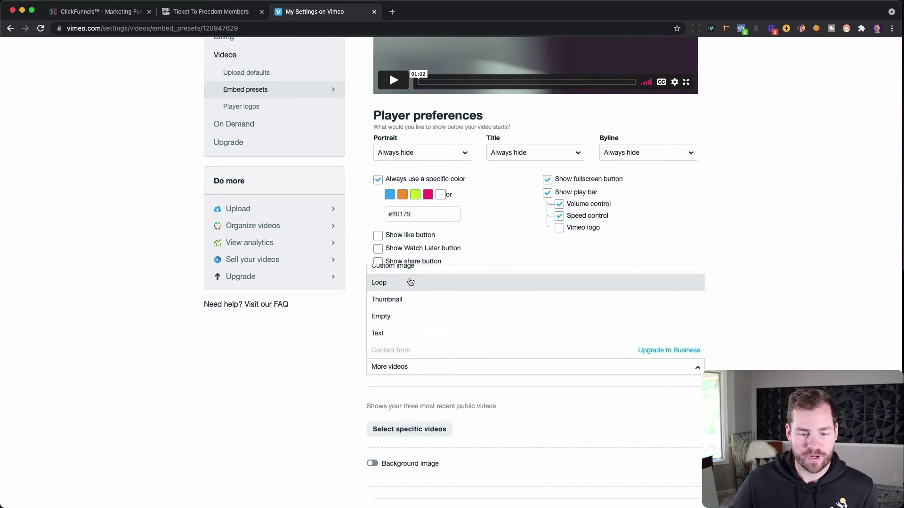
{"action": "scroll", "coordinate": [408, 286], "scroll_direction": "up", "scroll_amount": 2}
{"action": "scroll", "coordinate": [407, 286], "scroll_direction": "up", "scroll_amount": 1}
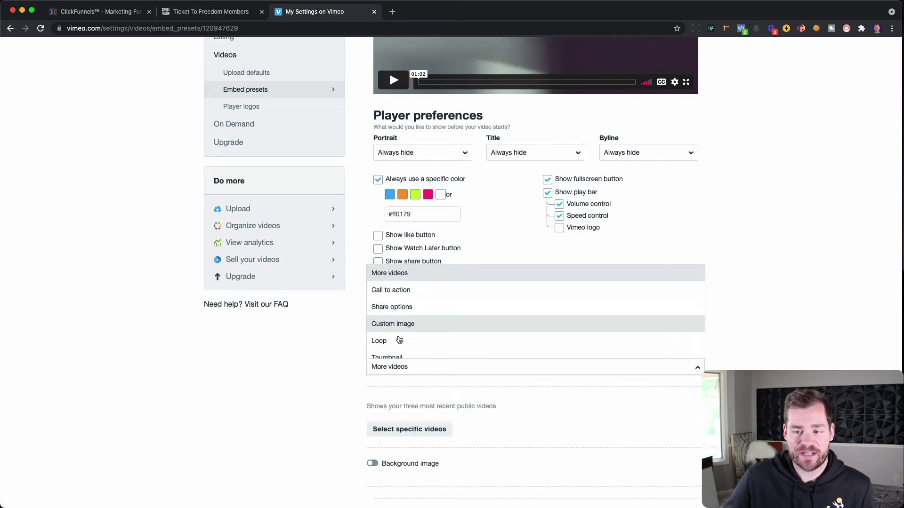
Step: Set After video to Empty so videos end on a black frame
{"action": "left_click", "coordinate": [779, 325]}
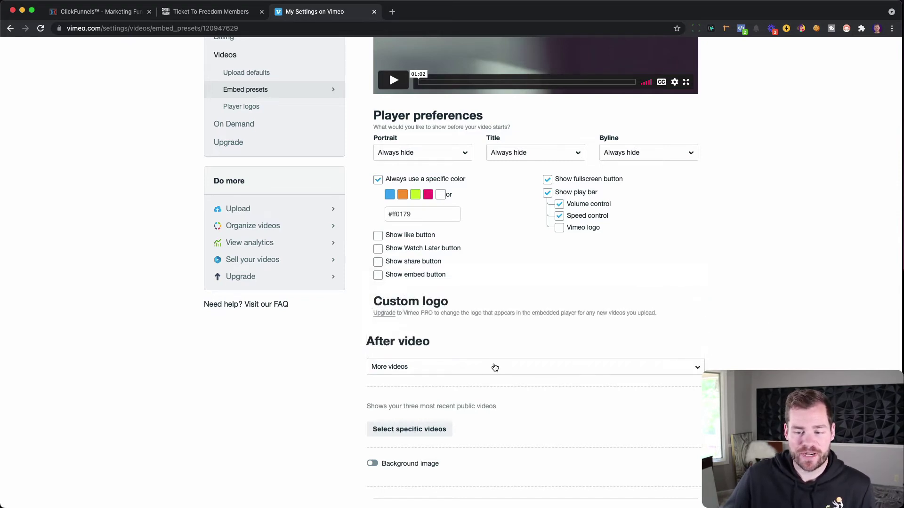
{"action": "left_click", "coordinate": [697, 369]}
{"action": "scroll", "coordinate": [414, 327], "scroll_direction": "down", "scroll_amount": 3}
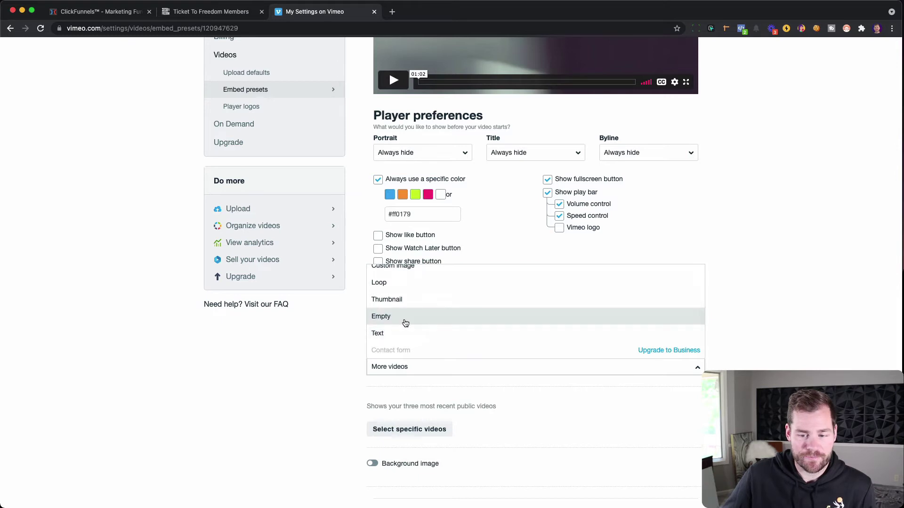
{"action": "left_click", "coordinate": [405, 320]}
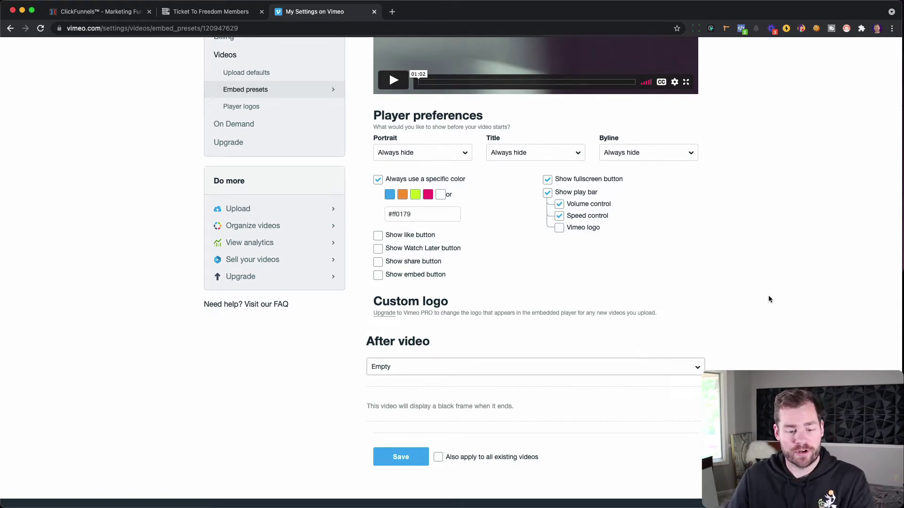
Step: Confirm After video stays Empty and save the Test embed preset
{"action": "left_click", "coordinate": [695, 368]}
{"action": "left_click", "coordinate": [501, 317]}
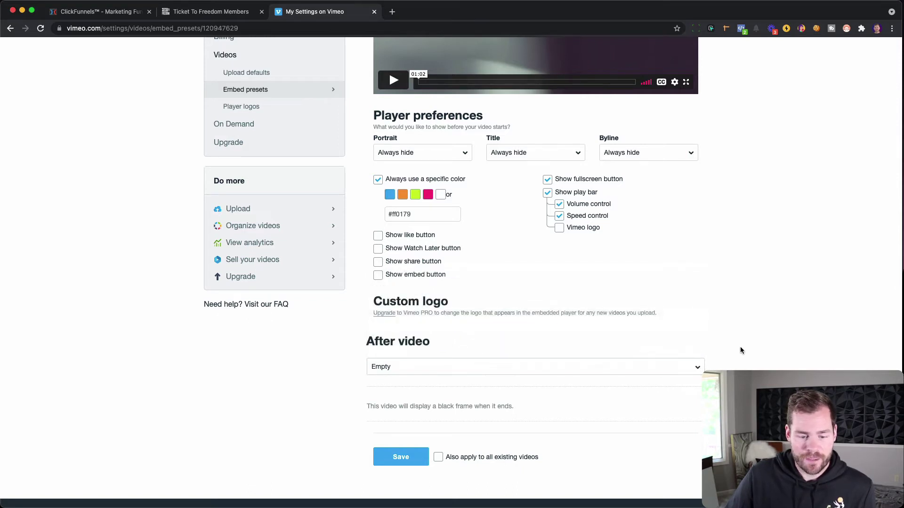
{"action": "scroll", "coordinate": [502, 332], "scroll_direction": "down", "scroll_amount": 3}
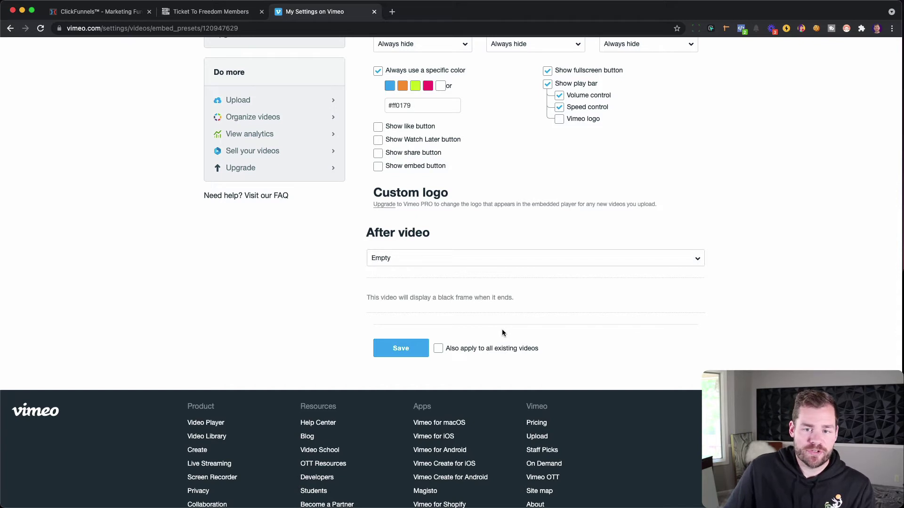
{"action": "scroll", "coordinate": [508, 373], "scroll_direction": "down", "scroll_amount": 1}
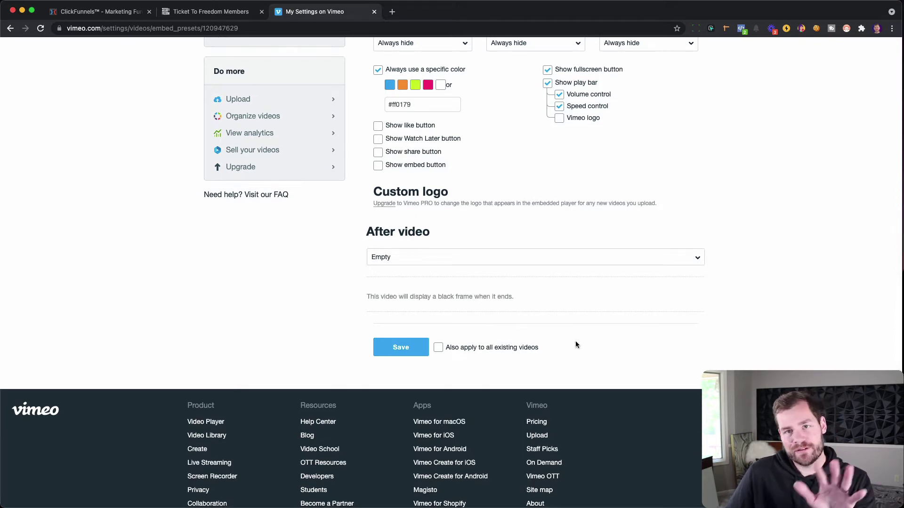
{"action": "scroll", "coordinate": [576, 345], "scroll_direction": "down", "scroll_amount": 1}
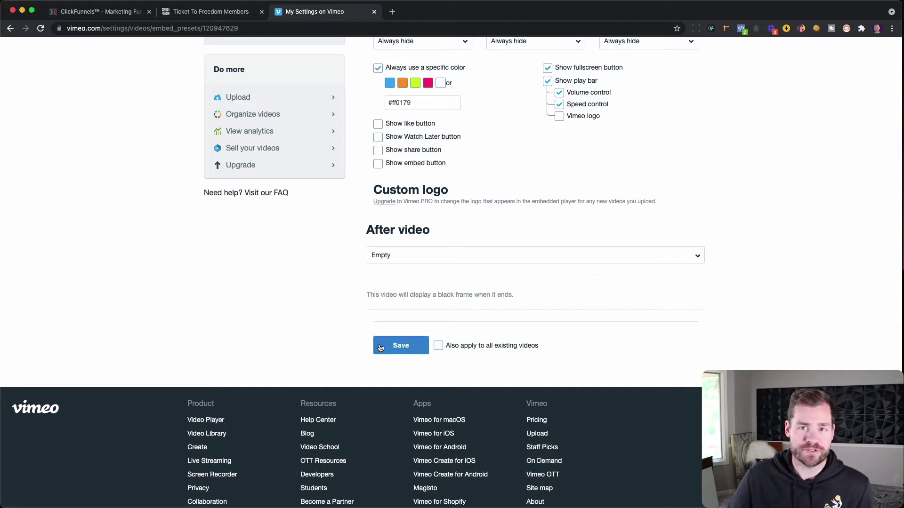
{"action": "left_click", "coordinate": [405, 345]}
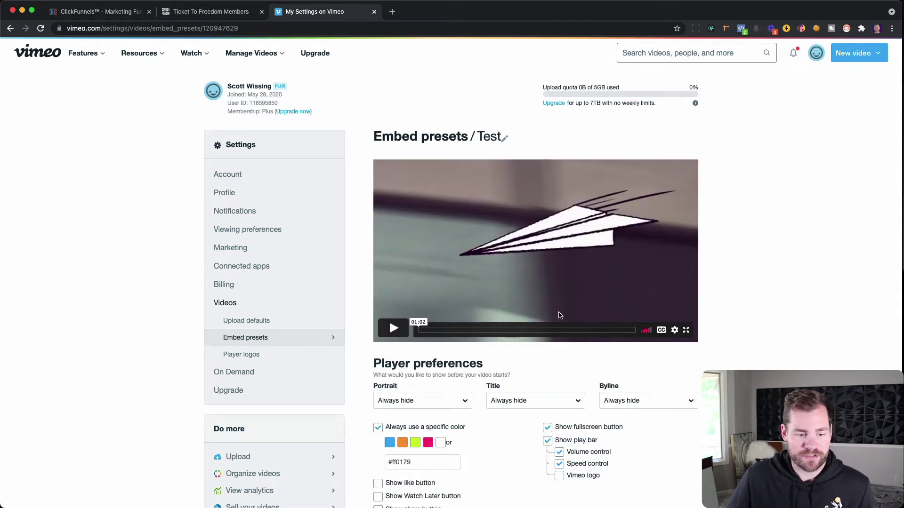
Step: In Upload defaults, choose Test as the embed preset applied to uploaded videos
{"action": "left_click", "coordinate": [243, 321]}
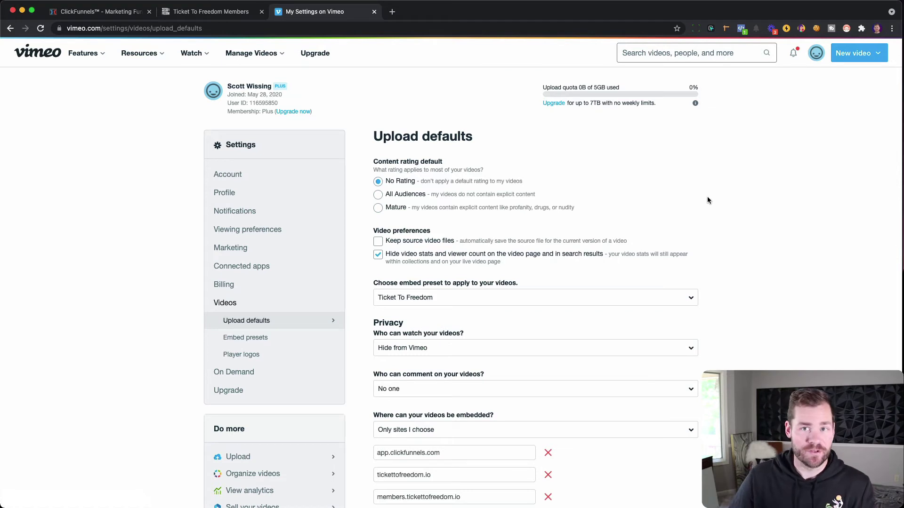
{"action": "scroll", "coordinate": [707, 197], "scroll_direction": "down", "scroll_amount": 1}
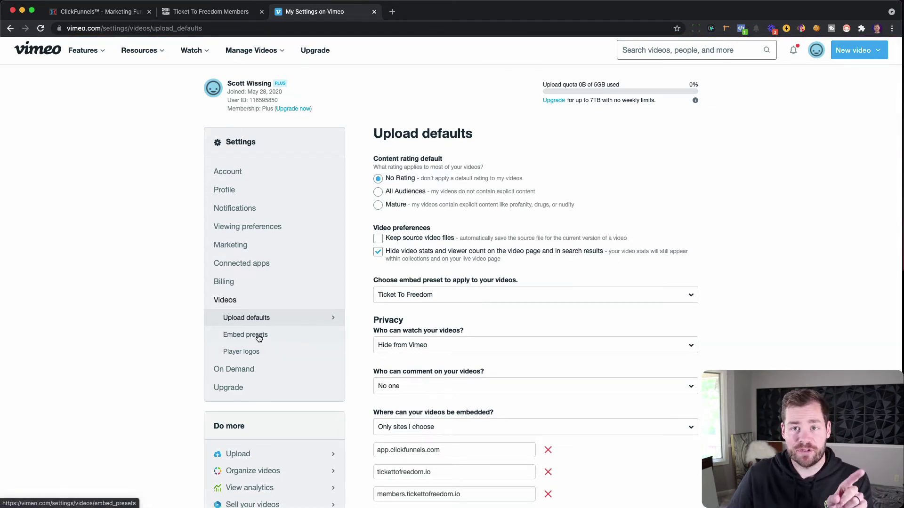
{"action": "left_click", "coordinate": [676, 297]}
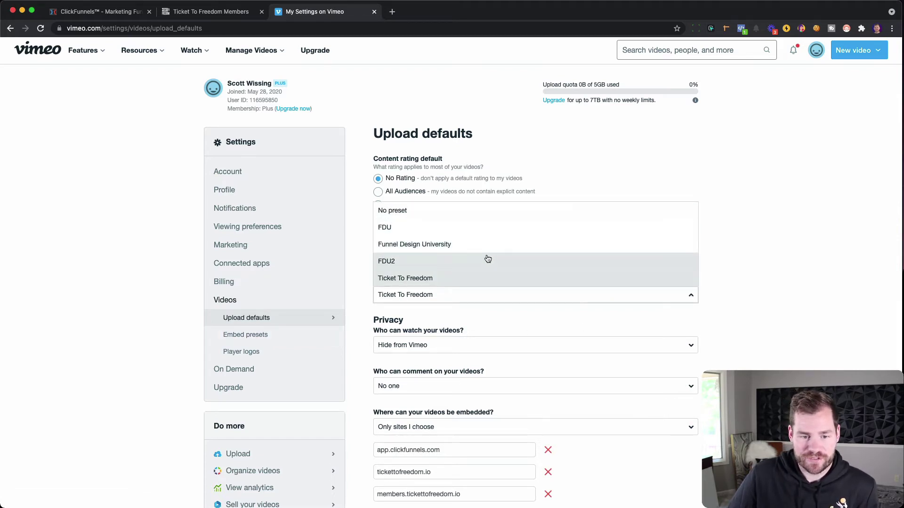
{"action": "scroll", "coordinate": [489, 238], "scroll_direction": "down", "scroll_amount": 5}
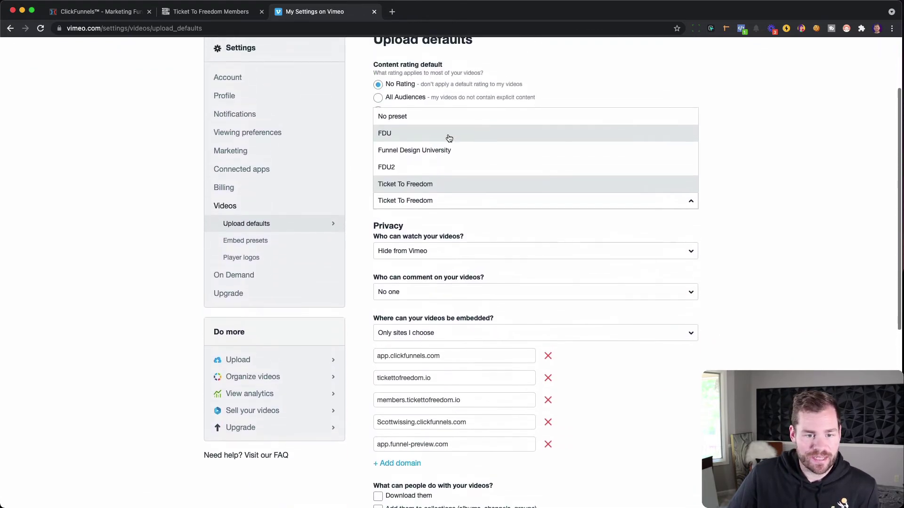
{"action": "left_click", "coordinate": [405, 182]}
{"action": "scroll", "coordinate": [450, 190], "scroll_direction": "up", "scroll_amount": 3}
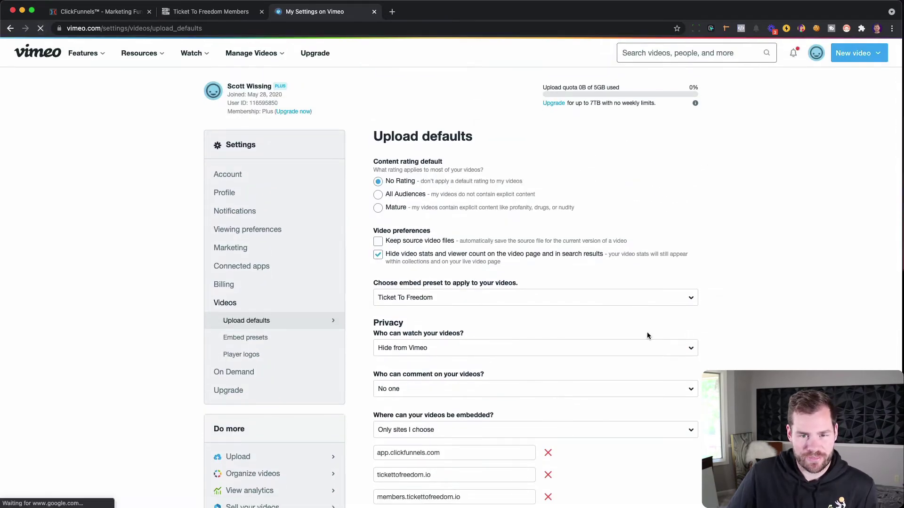
{"action": "left_click", "coordinate": [680, 298]}
{"action": "scroll", "coordinate": [480, 262], "scroll_direction": "down", "scroll_amount": 1}
{"action": "left_click", "coordinate": [407, 281]}
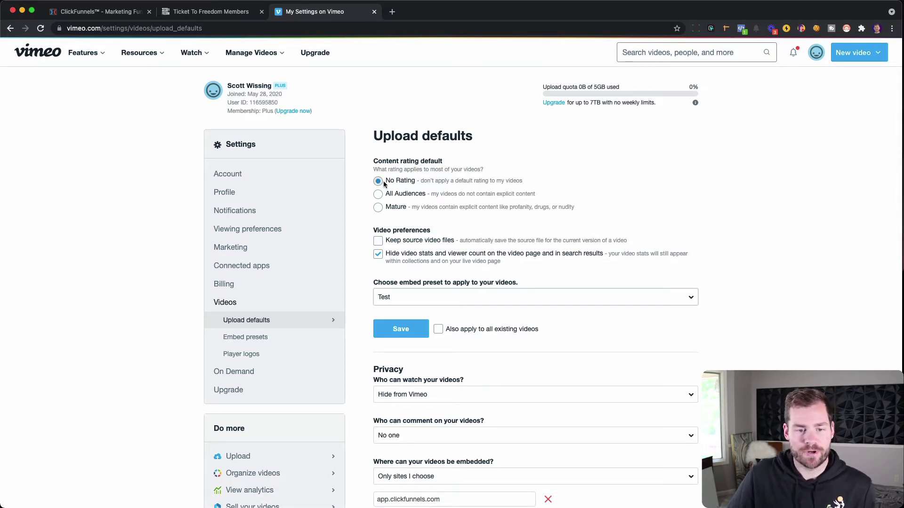
Step: Reconfirm Test as the default embed preset and save the upload defaults
{"action": "scroll", "coordinate": [400, 210], "scroll_direction": "down", "scroll_amount": 2}
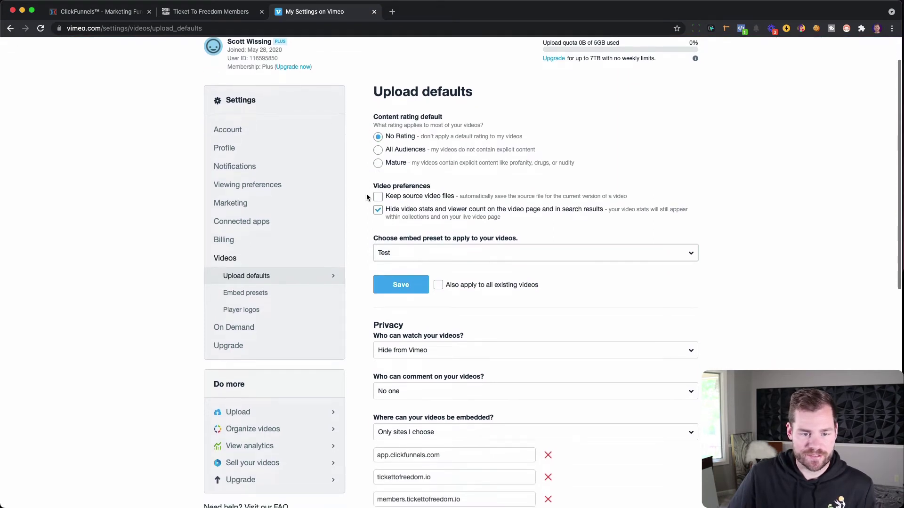
{"action": "scroll", "coordinate": [409, 198], "scroll_direction": "down", "scroll_amount": 3}
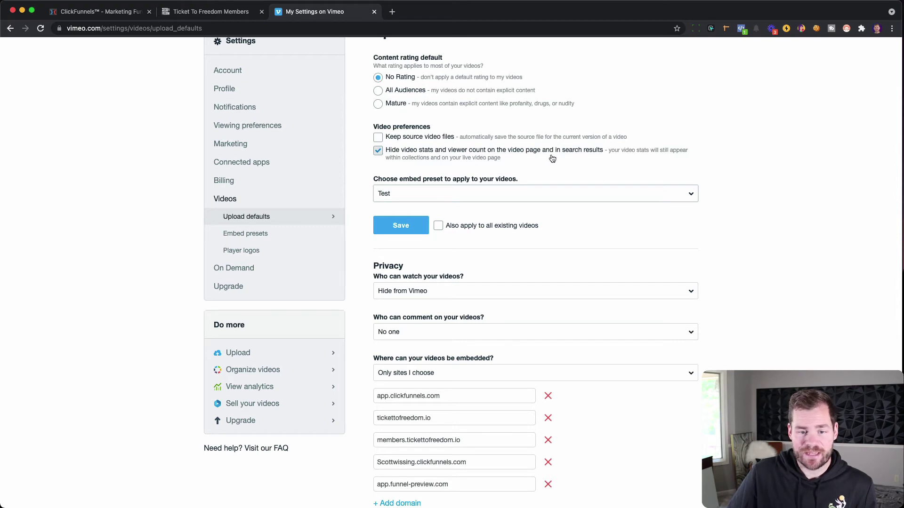
{"action": "left_click", "coordinate": [686, 195]}
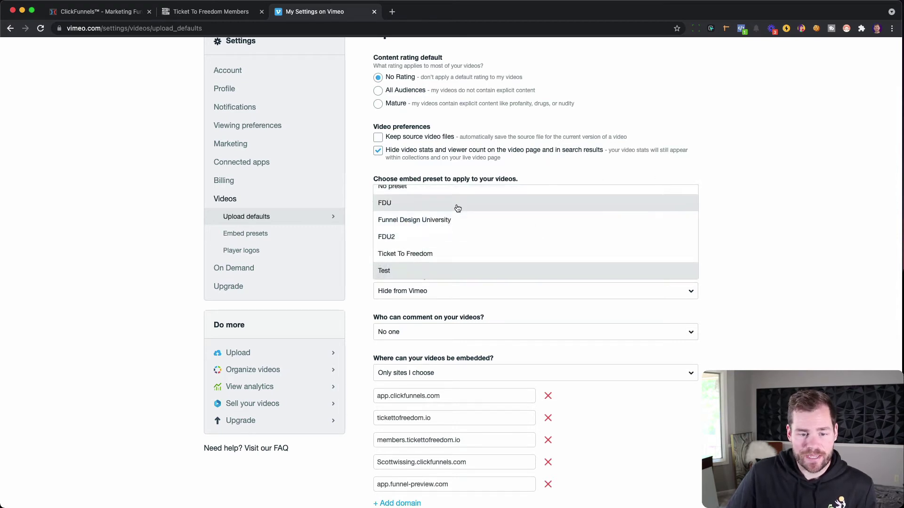
{"action": "left_click", "coordinate": [433, 277]}
{"action": "scroll", "coordinate": [447, 256], "scroll_direction": "down", "scroll_amount": 1}
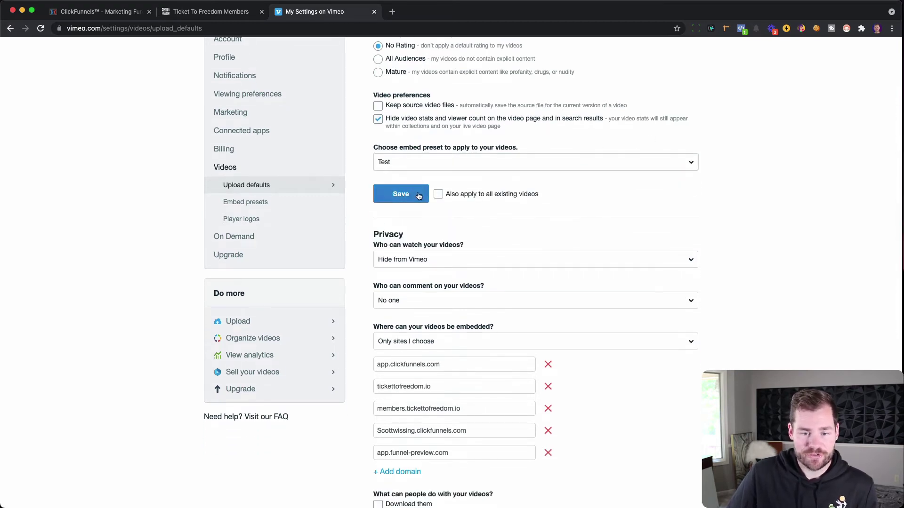
{"action": "left_click", "coordinate": [419, 196]}
{"action": "scroll", "coordinate": [479, 194], "scroll_direction": "down", "scroll_amount": 3}
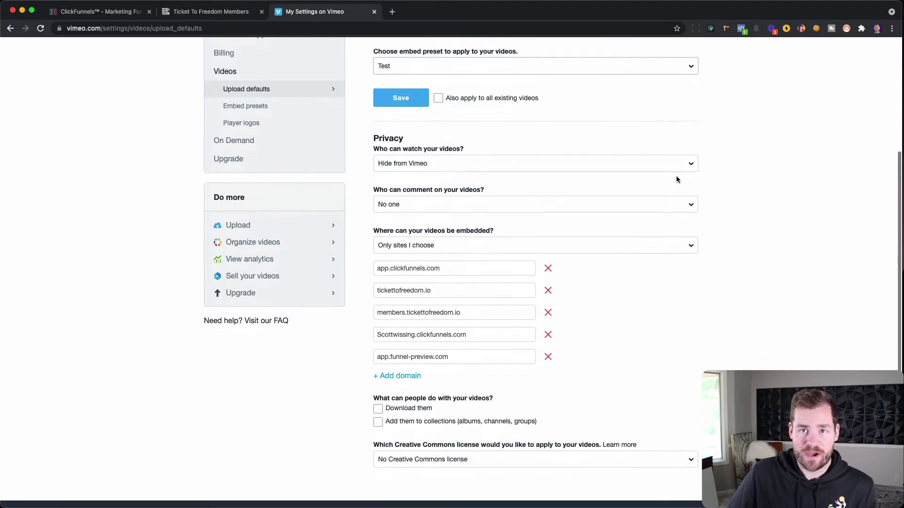
Step: Set who can watch new uploads to Hide from Vimeo
{"action": "left_click", "coordinate": [687, 165]}
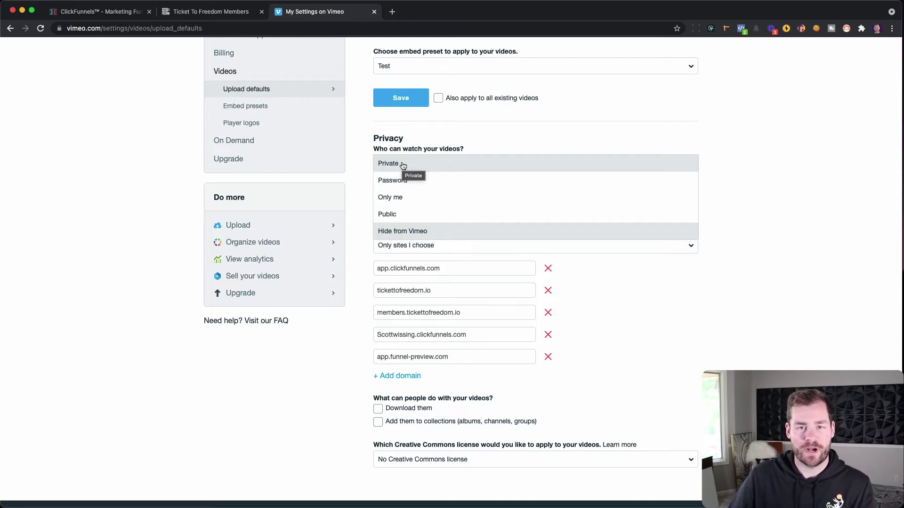
{"action": "scroll", "coordinate": [407, 202], "scroll_direction": "up", "scroll_amount": 1}
{"action": "left_click", "coordinate": [414, 238]}
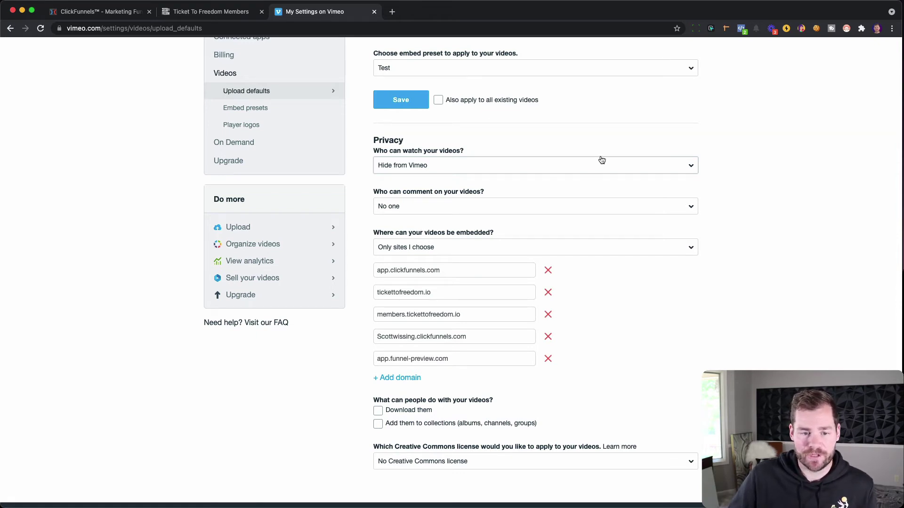
Step: Set commenting permission on new uploads to No one
{"action": "left_click", "coordinate": [665, 209]}
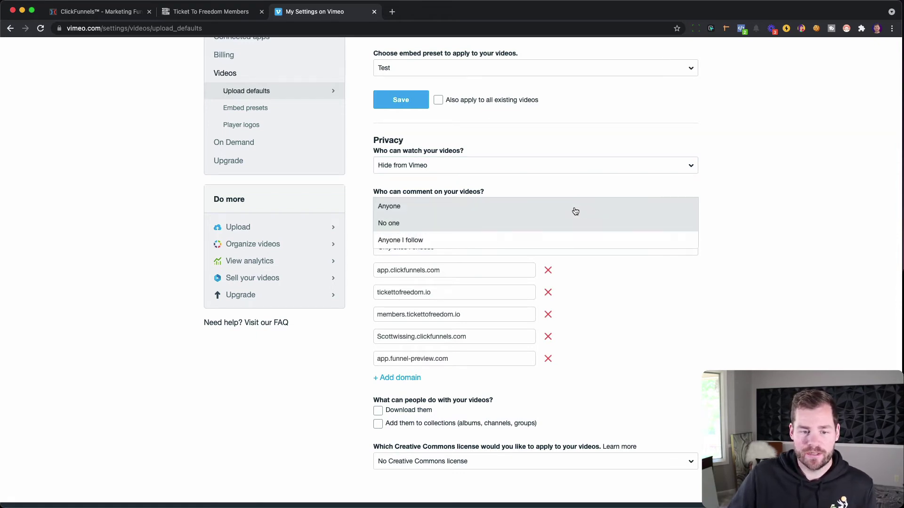
{"action": "left_click", "coordinate": [481, 206]}
{"action": "left_click", "coordinate": [484, 207]}
{"action": "left_click", "coordinate": [406, 225]}
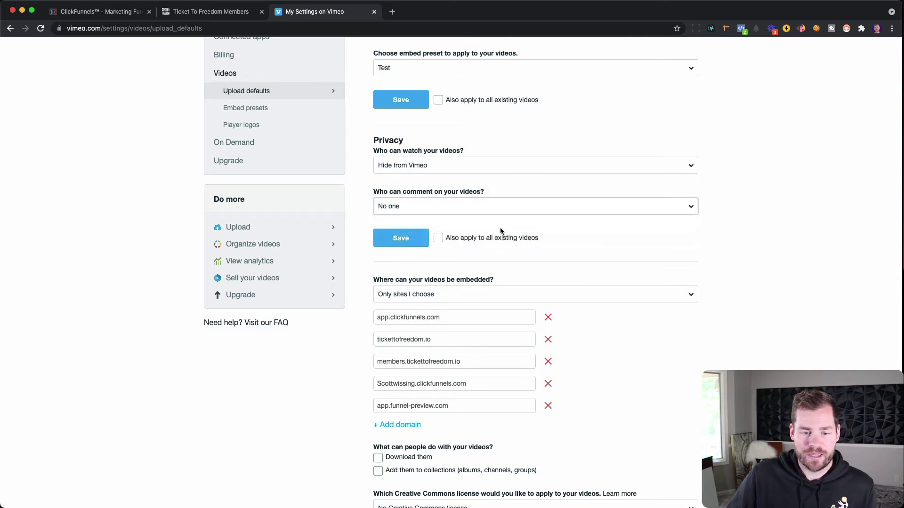
{"action": "scroll", "coordinate": [518, 282], "scroll_direction": "down", "scroll_amount": 3}
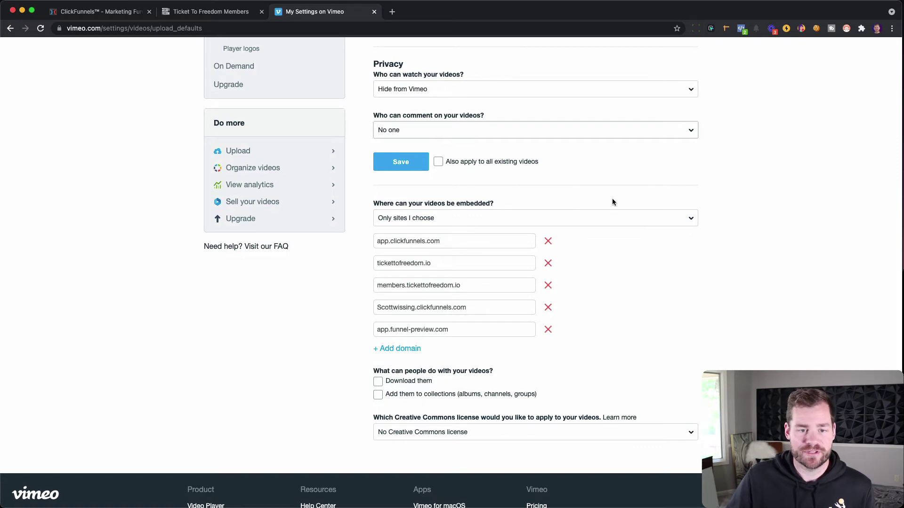
{"action": "scroll", "coordinate": [611, 202], "scroll_direction": "up", "scroll_amount": 2}
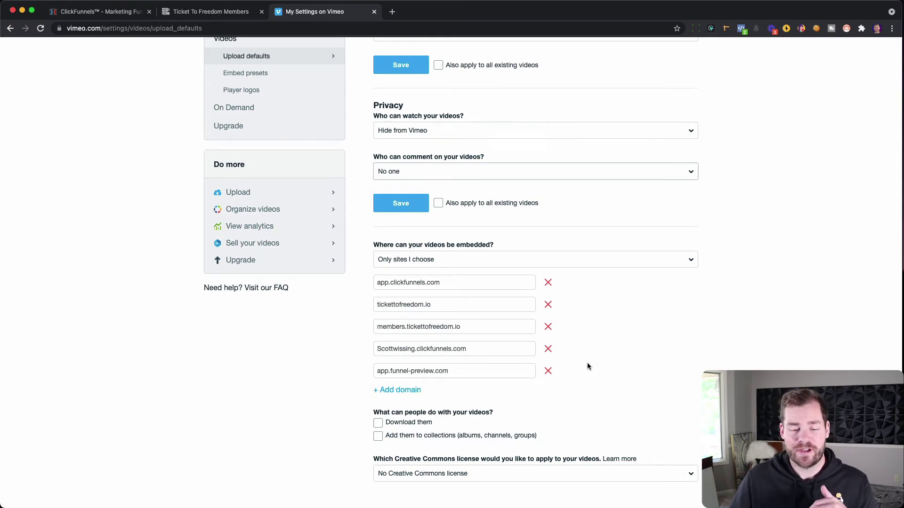
{"action": "scroll", "coordinate": [424, 297], "scroll_direction": "up", "scroll_amount": 1}
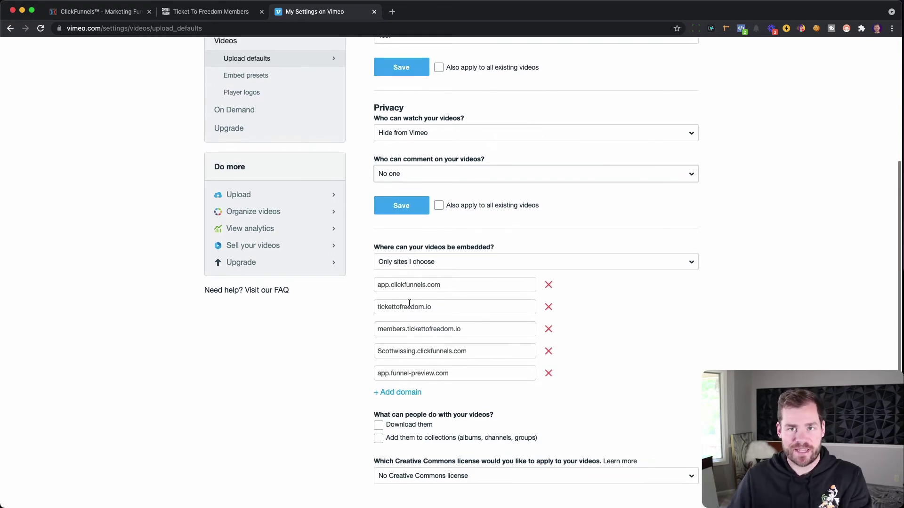
{"action": "scroll", "coordinate": [415, 304], "scroll_direction": "up", "scroll_amount": 1}
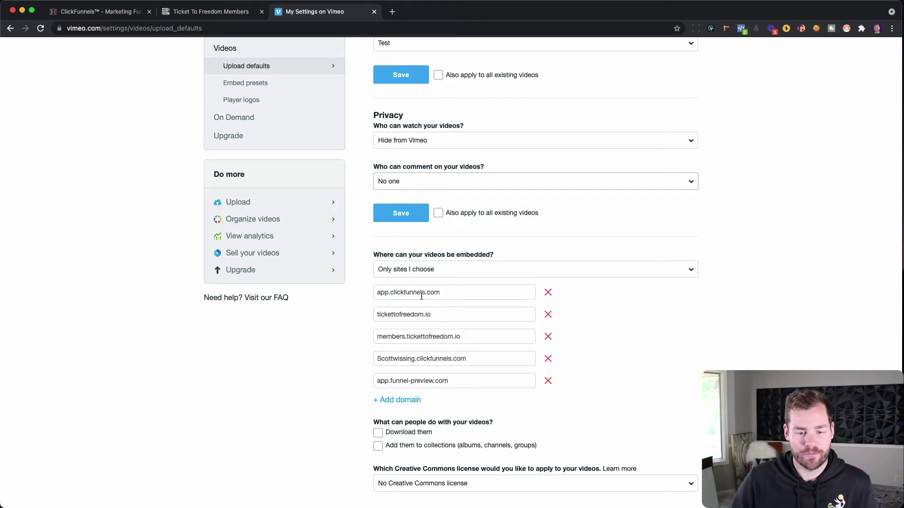
{"action": "scroll", "coordinate": [423, 294], "scroll_direction": "down", "scroll_amount": 1}
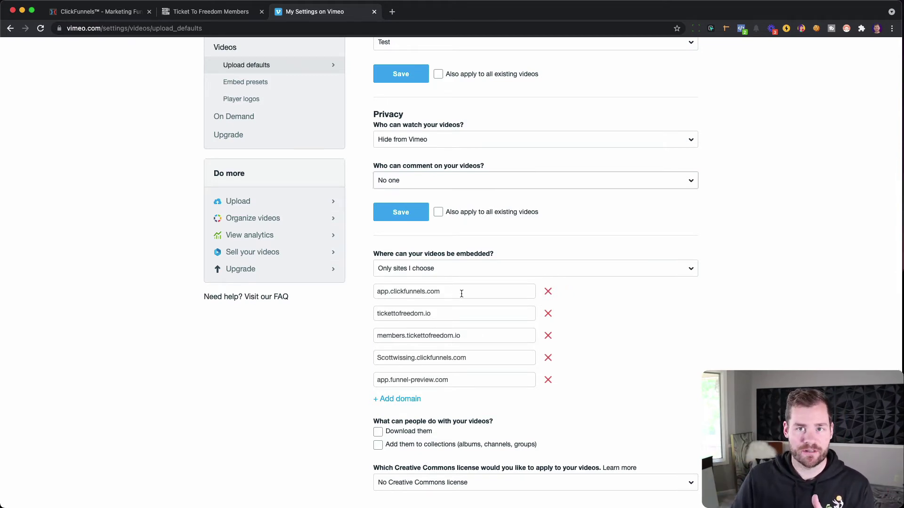
{"action": "left_click_drag", "start_coordinate": [440, 313], "coordinate": [364, 315]}
{"action": "left_click", "coordinate": [442, 315]}
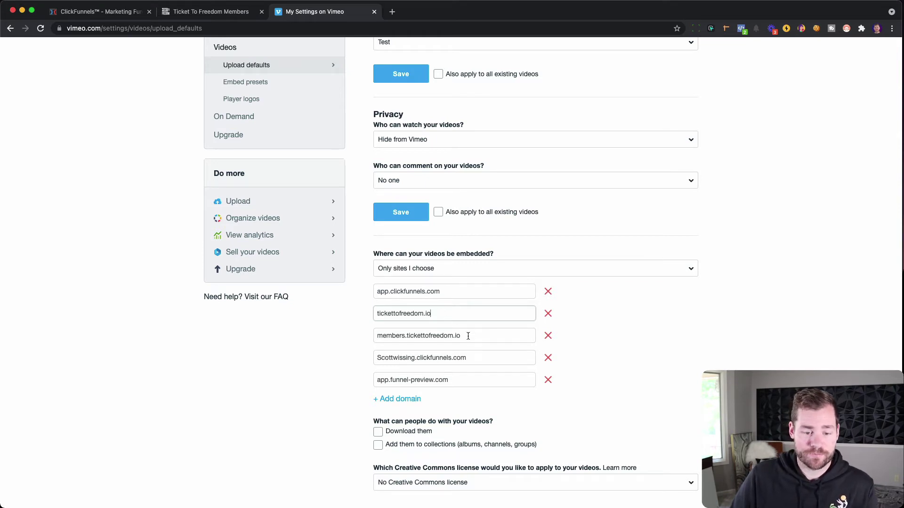
{"action": "left_click_drag", "start_coordinate": [472, 336], "coordinate": [362, 338]}
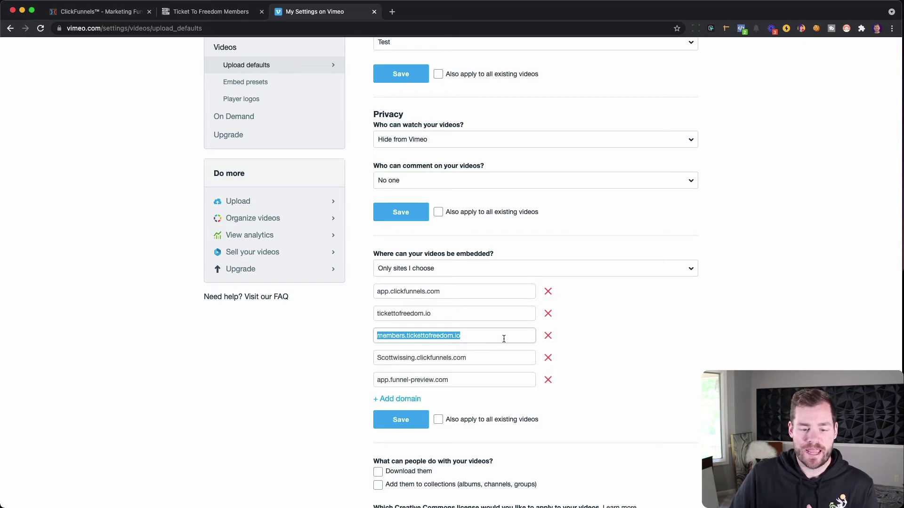
{"action": "left_click_drag", "start_coordinate": [490, 352], "coordinate": [369, 359]}
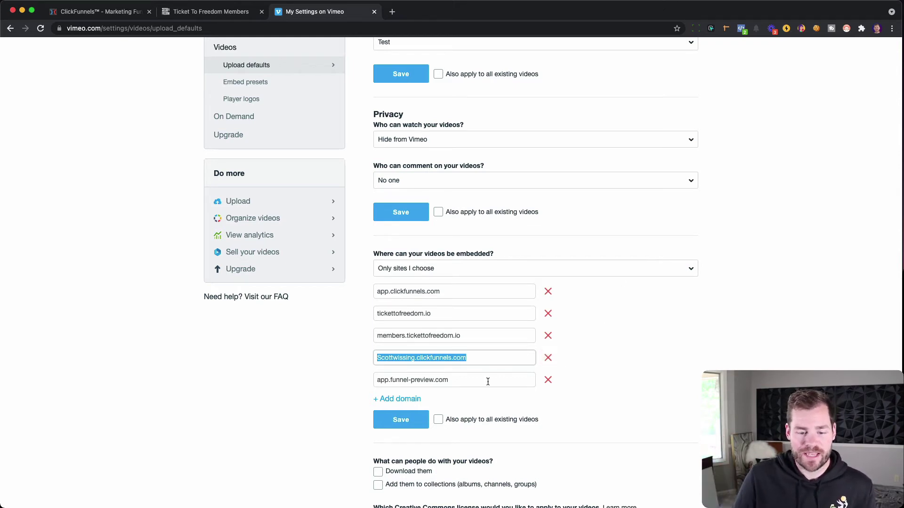
{"action": "left_click_drag", "start_coordinate": [462, 380], "coordinate": [375, 380]}
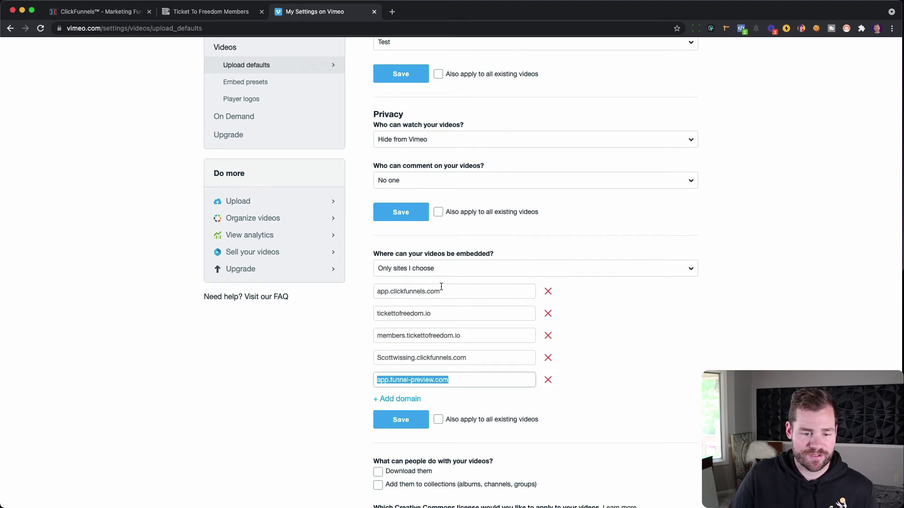
{"action": "left_click_drag", "start_coordinate": [447, 291], "coordinate": [365, 293]}
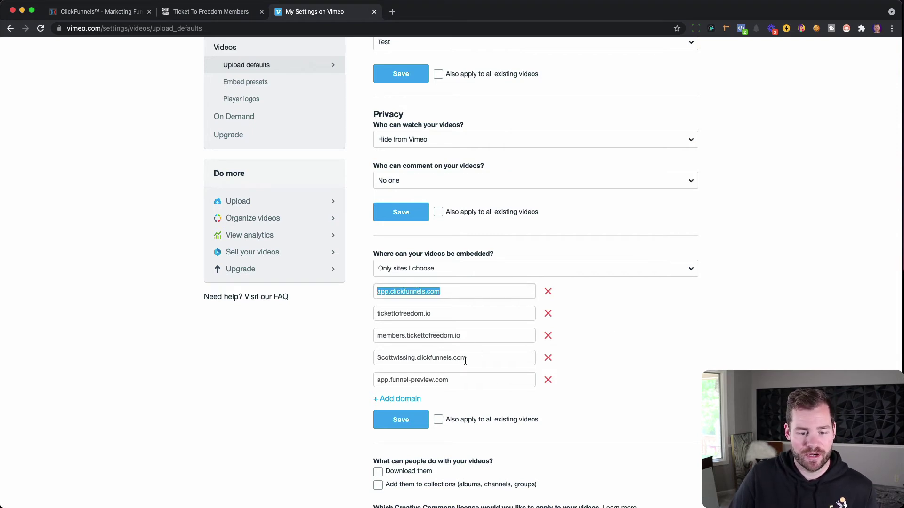
{"action": "left_click_drag", "start_coordinate": [473, 358], "coordinate": [376, 358]}
{"action": "left_click_drag", "start_coordinate": [462, 379], "coordinate": [373, 379]}
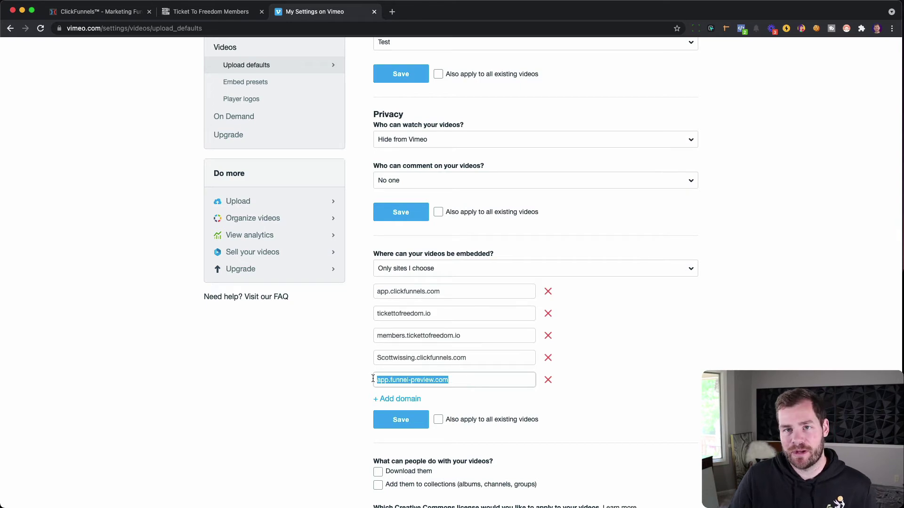
{"action": "left_click", "coordinate": [768, 329]}
Step: Scroll down and back up the Upload defaults page
{"action": "scroll", "coordinate": [431, 370], "scroll_direction": "down", "scroll_amount": 5}
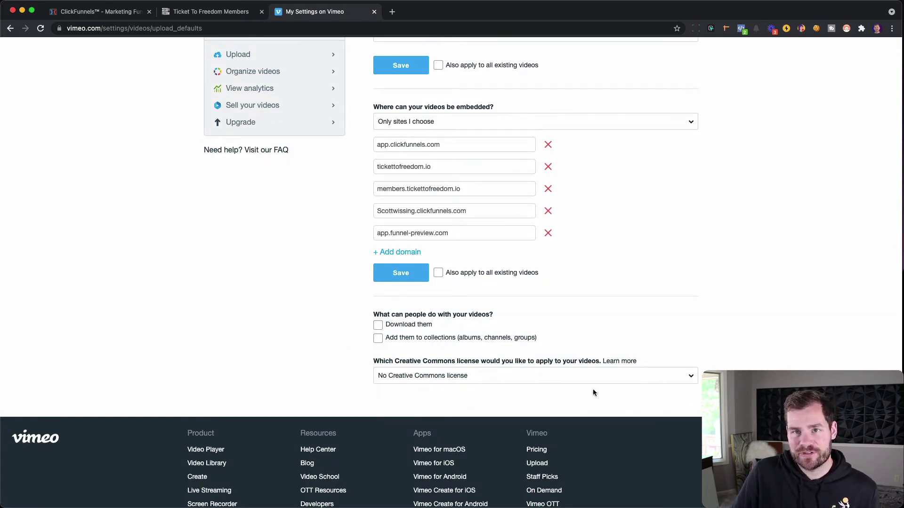
{"action": "scroll", "coordinate": [509, 317], "scroll_direction": "up", "scroll_amount": 2}
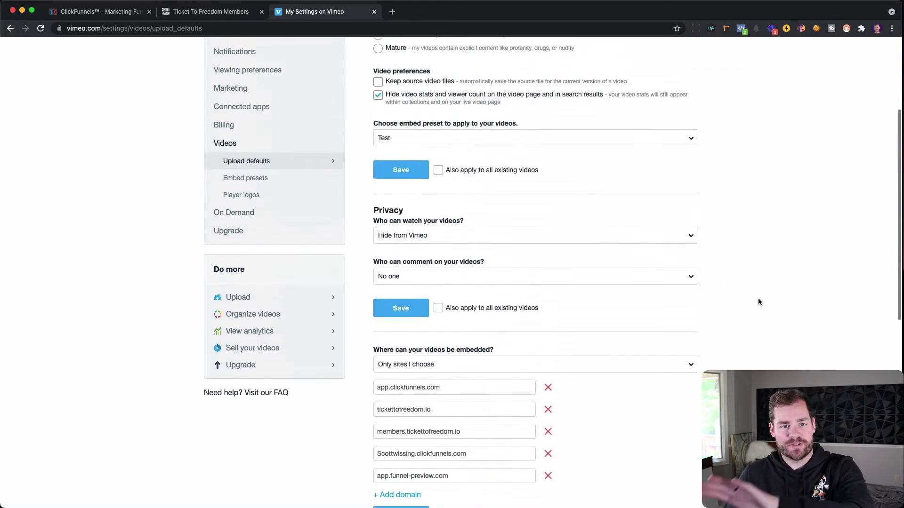
{"action": "scroll", "coordinate": [758, 302], "scroll_direction": "up", "scroll_amount": 5}
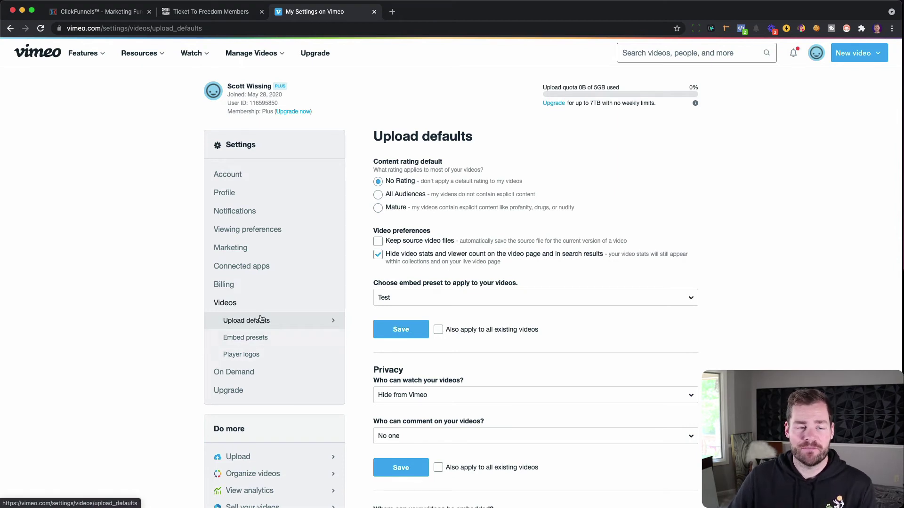
Step: Go to My Videos, leaving settings without saving, and copy a video's link
{"action": "mouse_move", "coordinate": [272, 55]}
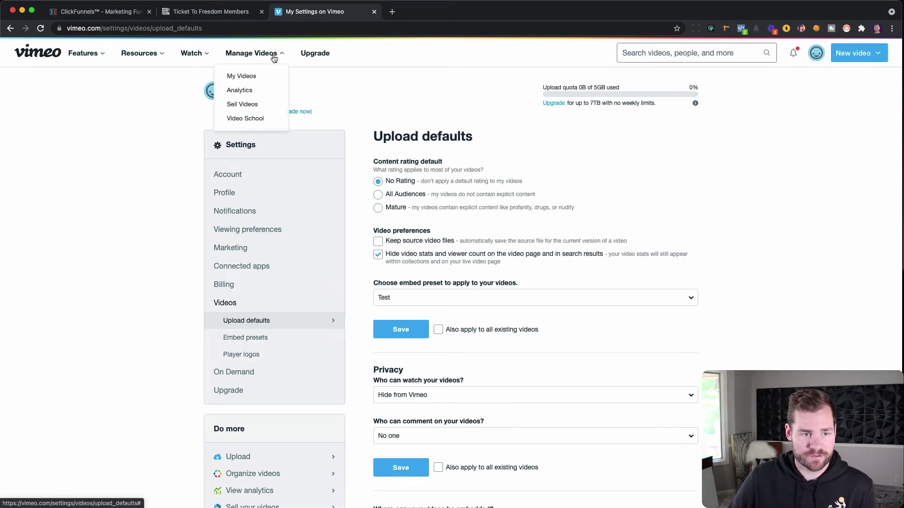
{"action": "left_click", "coordinate": [250, 78]}
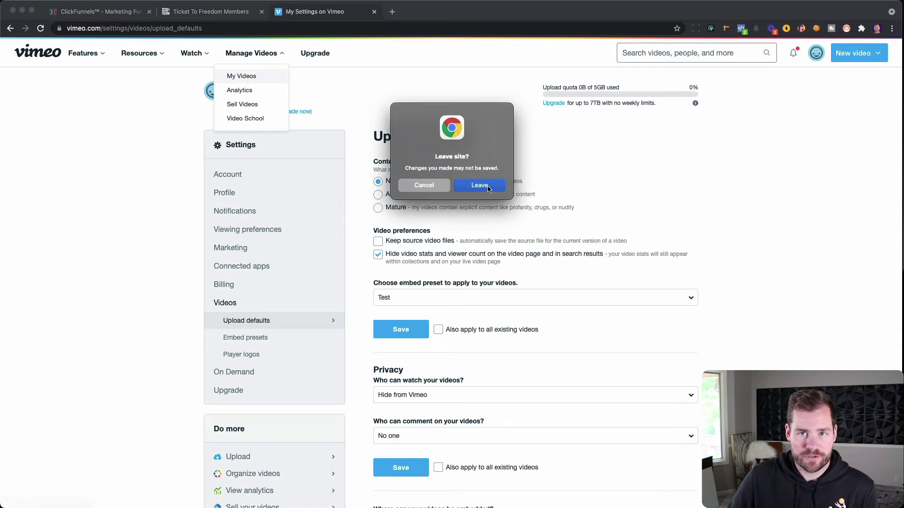
{"action": "left_click", "coordinate": [496, 183]}
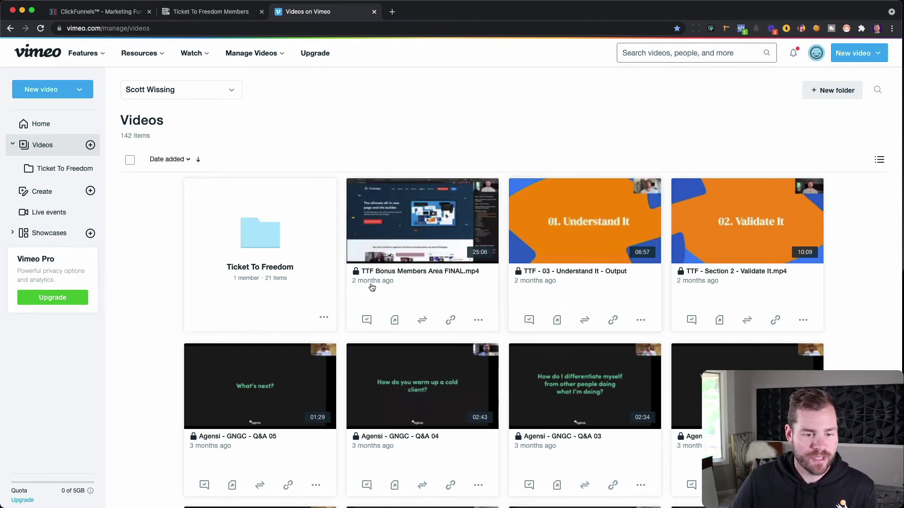
{"action": "left_click", "coordinate": [450, 318]}
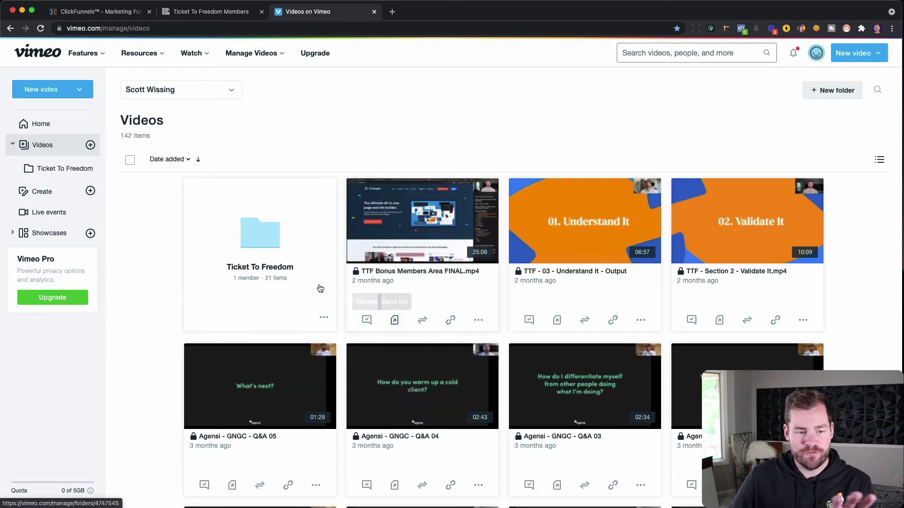
Step: Open the Ticket To Freedom folder and scroll through its TTF lesson videos
{"action": "left_click", "coordinate": [266, 243]}
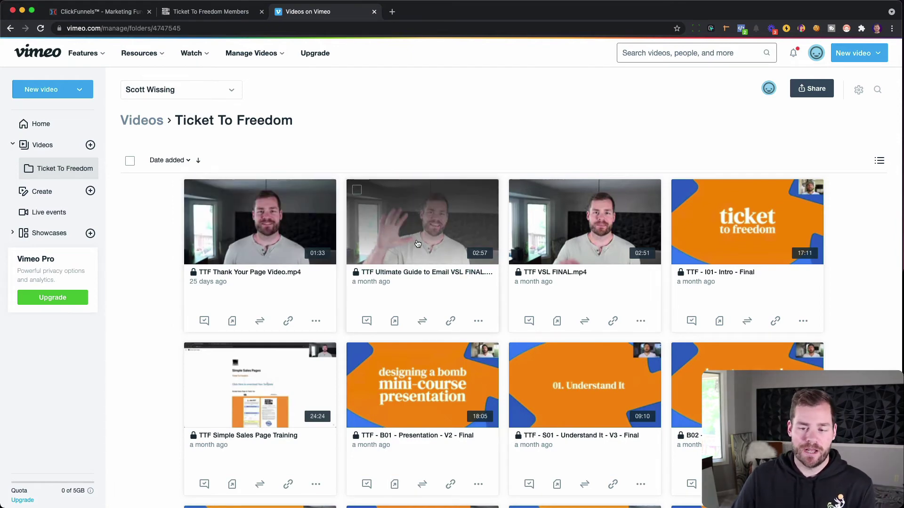
{"action": "scroll", "coordinate": [417, 243], "scroll_direction": "down", "scroll_amount": 3}
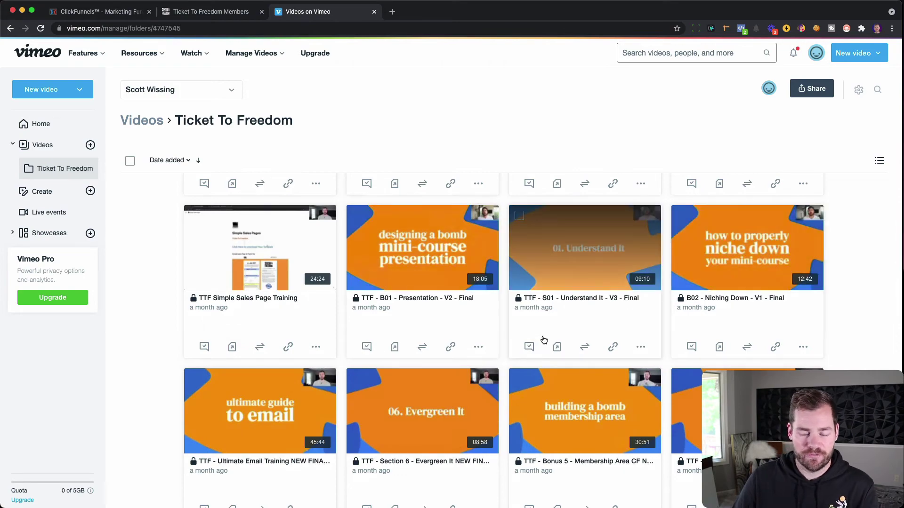
{"action": "scroll", "coordinate": [544, 340], "scroll_direction": "down", "scroll_amount": 3}
{"action": "scroll", "coordinate": [544, 339], "scroll_direction": "down", "scroll_amount": 8}
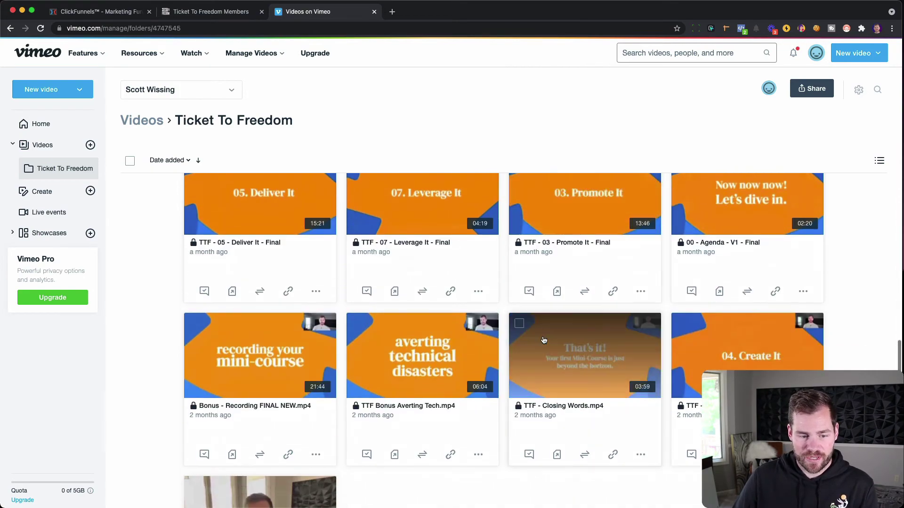
{"action": "scroll", "coordinate": [544, 340], "scroll_direction": "up", "scroll_amount": 10}
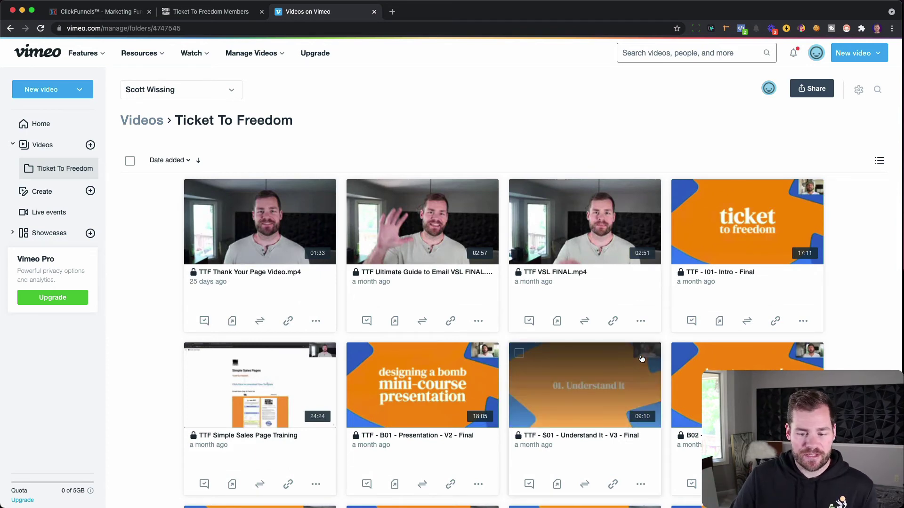
{"action": "scroll", "coordinate": [640, 358], "scroll_direction": "down", "scroll_amount": 3}
{"action": "scroll", "coordinate": [641, 359], "scroll_direction": "down", "scroll_amount": 3}
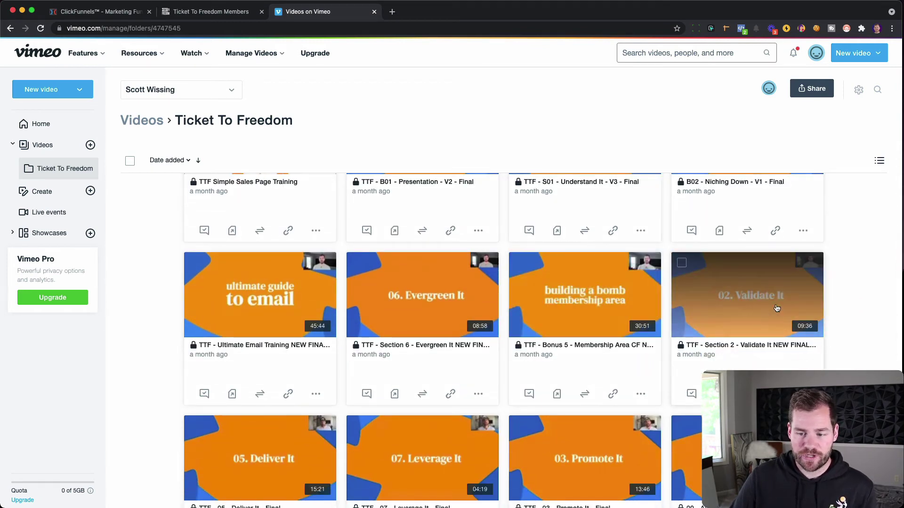
Step: Open the Validate It video on Vimeo and its matching lesson in the course site
{"action": "left_click", "coordinate": [729, 296]}
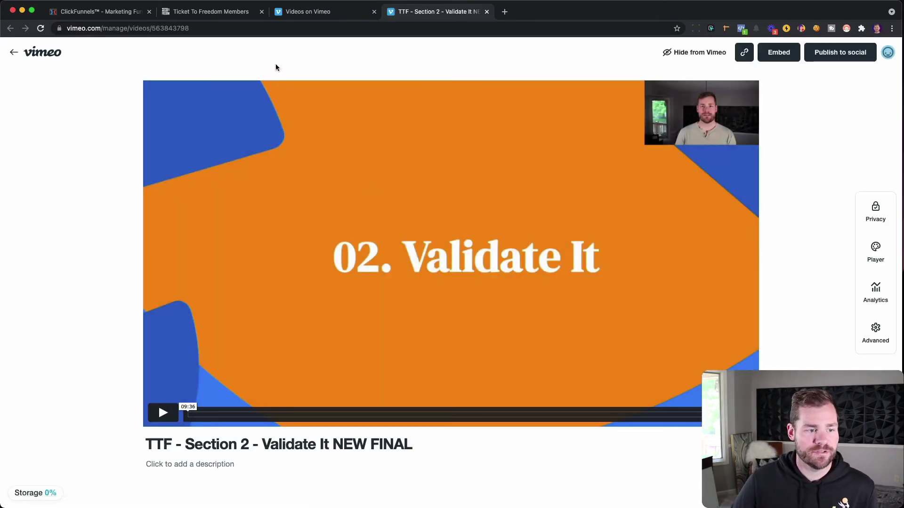
{"action": "left_click", "coordinate": [212, 12]}
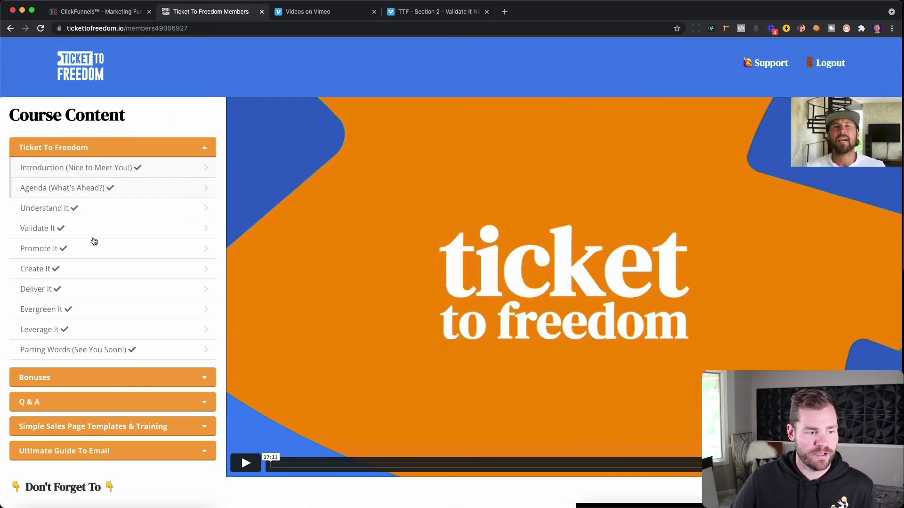
{"action": "left_click", "coordinate": [46, 235]}
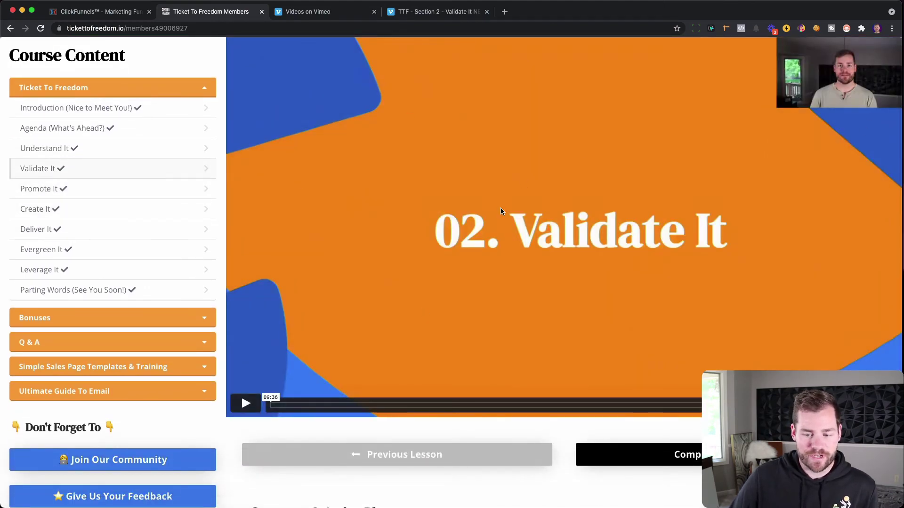
{"action": "left_click", "coordinate": [440, 12]}
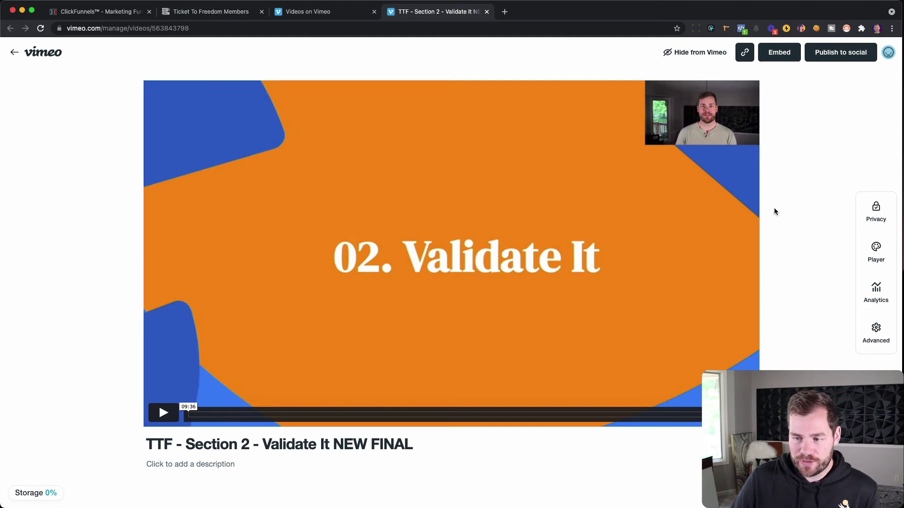
Step: Open the player appearance editor, look at the colour picker, and cancel without saving
{"action": "left_click", "coordinate": [875, 252]}
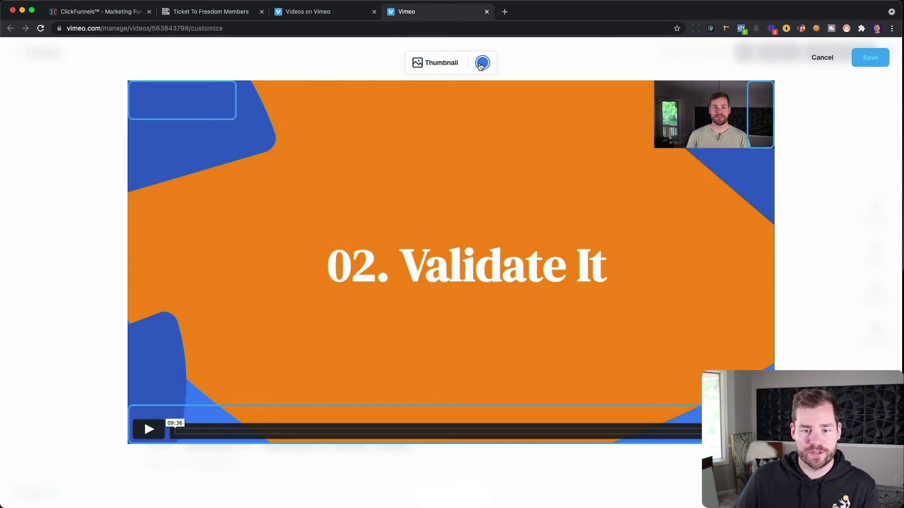
{"action": "left_click", "coordinate": [481, 65]}
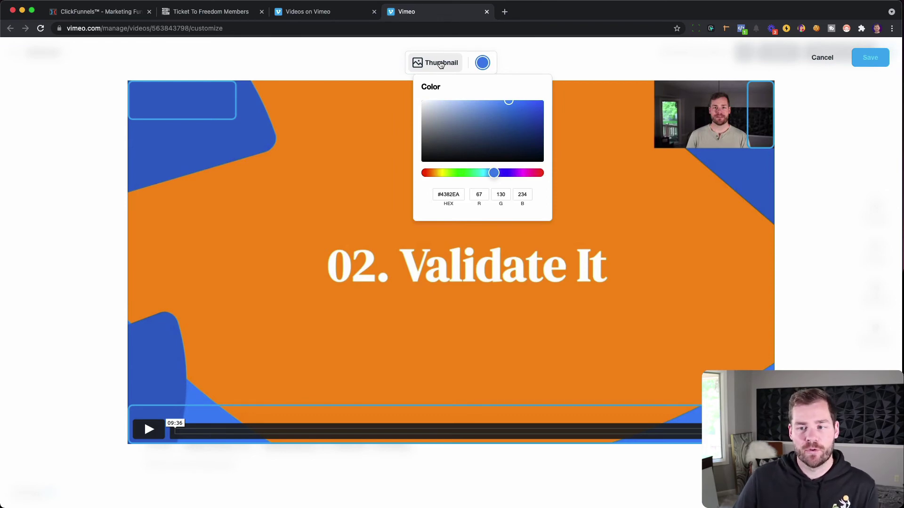
{"action": "left_click", "coordinate": [562, 71]}
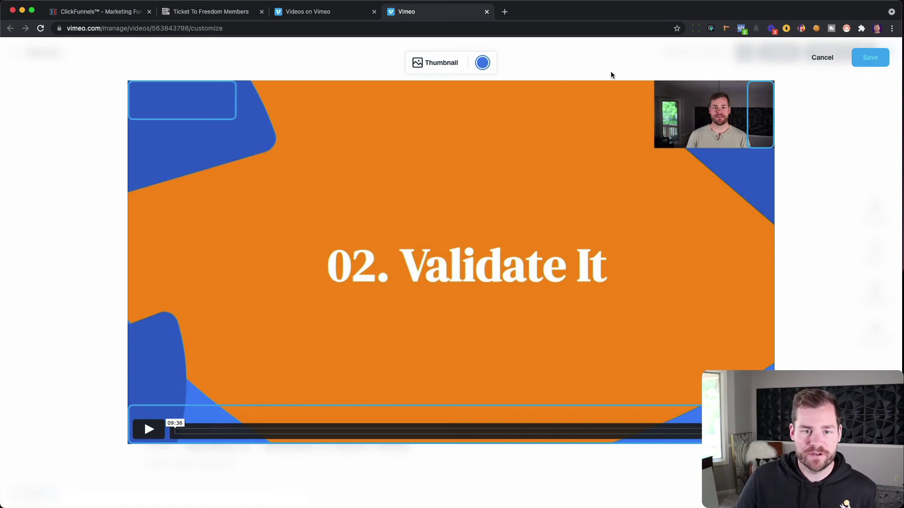
{"action": "left_click", "coordinate": [813, 63]}
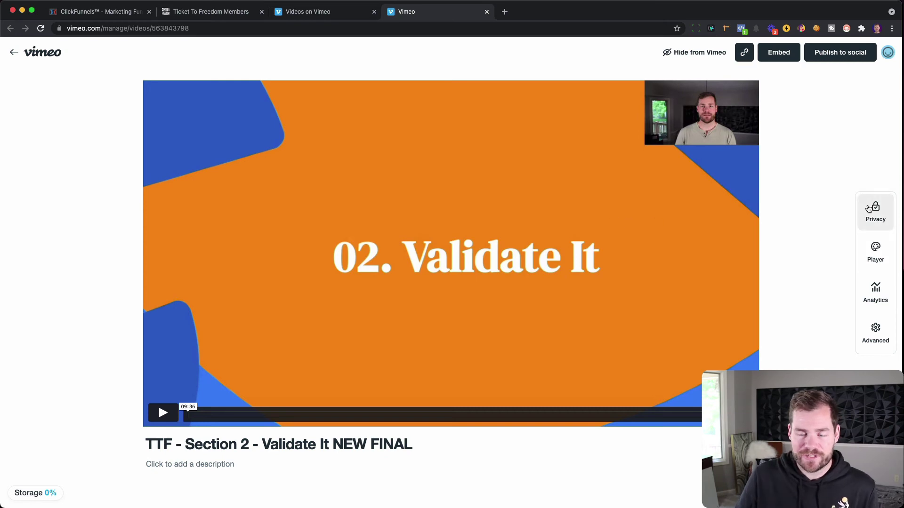
Step: Review the Hide from Vimeo privacy option, then go to the video's Advanced settings page
{"action": "left_click", "coordinate": [868, 209]}
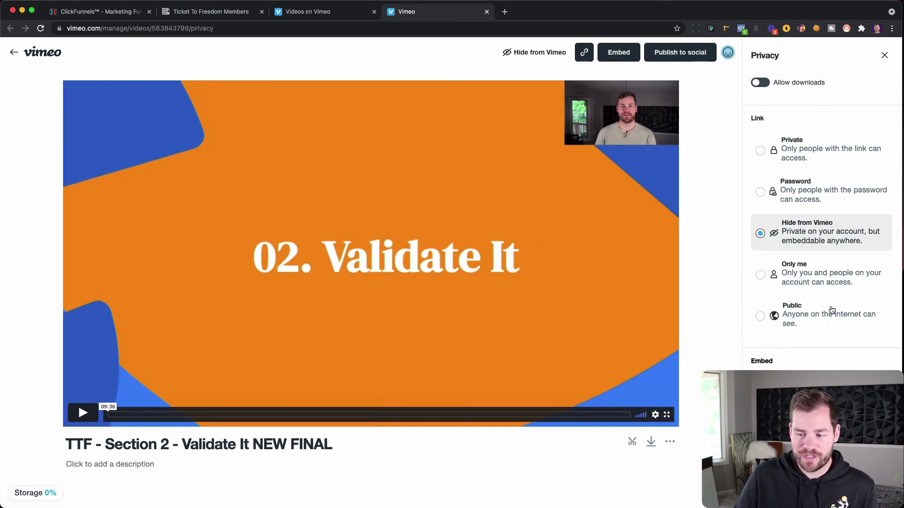
{"action": "scroll", "coordinate": [831, 311], "scroll_direction": "down", "scroll_amount": 2}
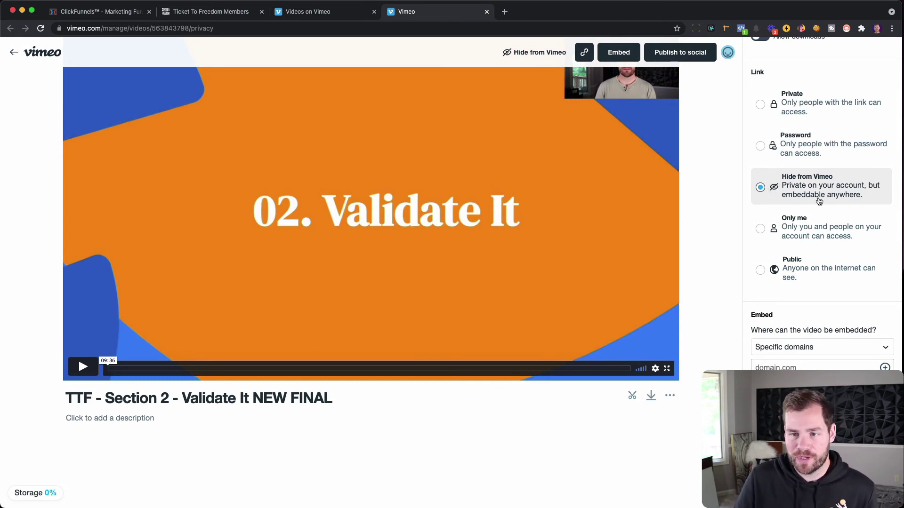
{"action": "scroll", "coordinate": [782, 204], "scroll_direction": "up", "scroll_amount": 2}
{"action": "left_click", "coordinate": [883, 56]}
{"action": "left_click", "coordinate": [884, 340]}
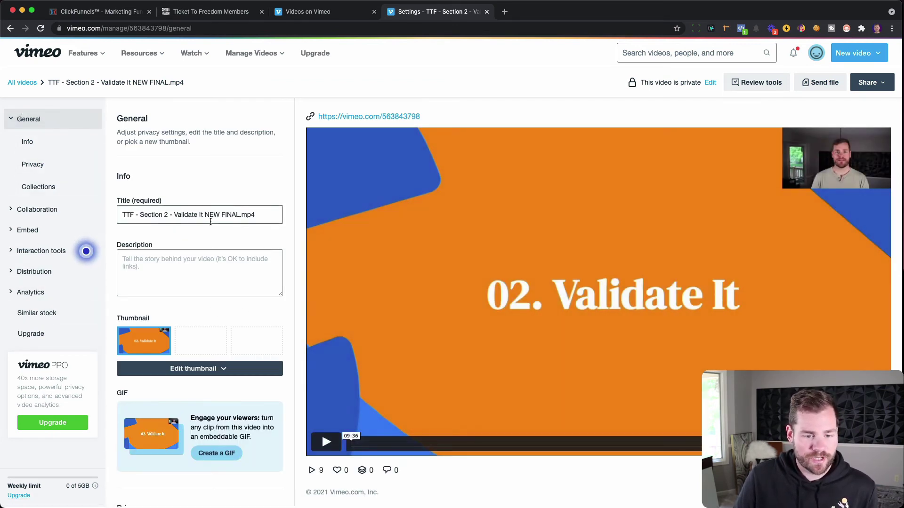
Step: Browse the video's General and Info settings pages
{"action": "scroll", "coordinate": [213, 223], "scroll_direction": "down", "scroll_amount": 2}
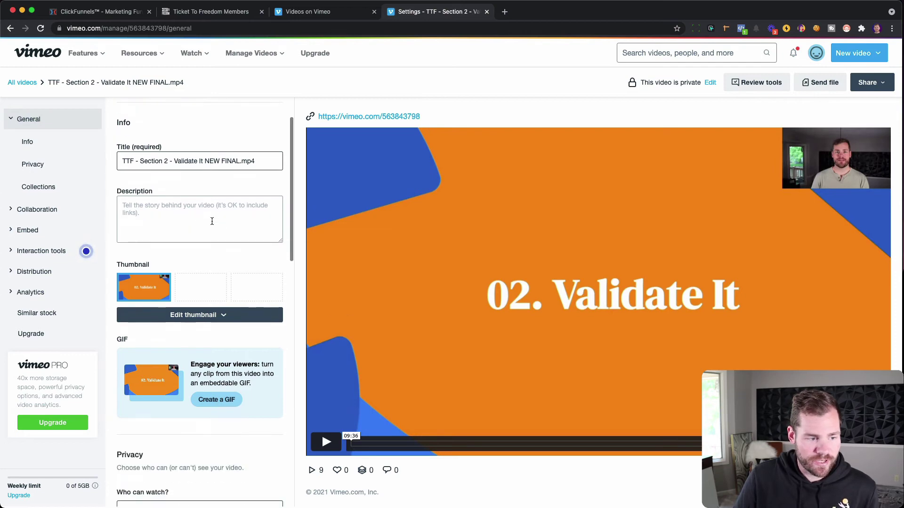
{"action": "left_click", "coordinate": [39, 254]}
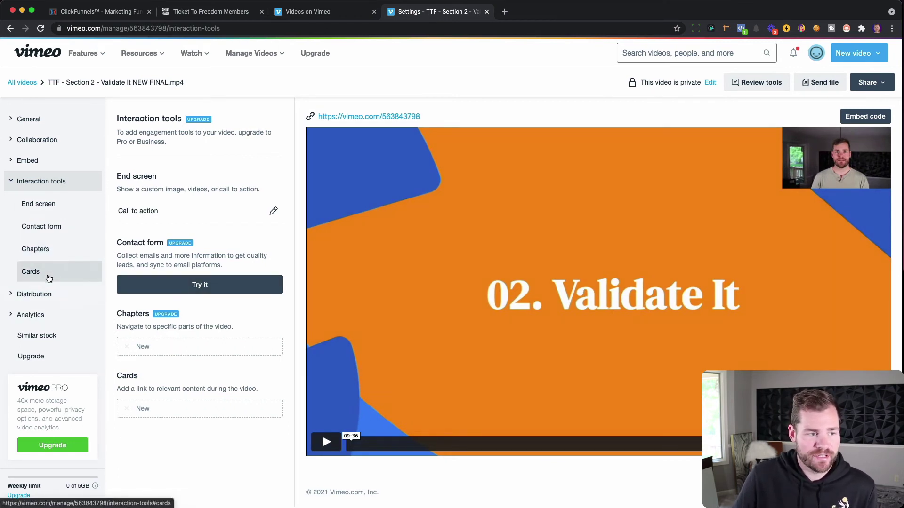
{"action": "left_click", "coordinate": [29, 120]}
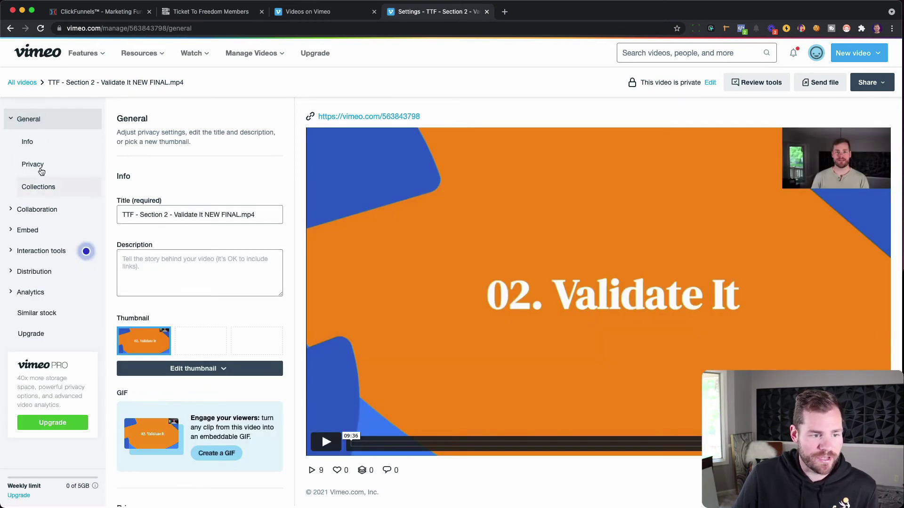
{"action": "left_click", "coordinate": [35, 149]}
{"action": "scroll", "coordinate": [186, 146], "scroll_direction": "down", "scroll_amount": 2}
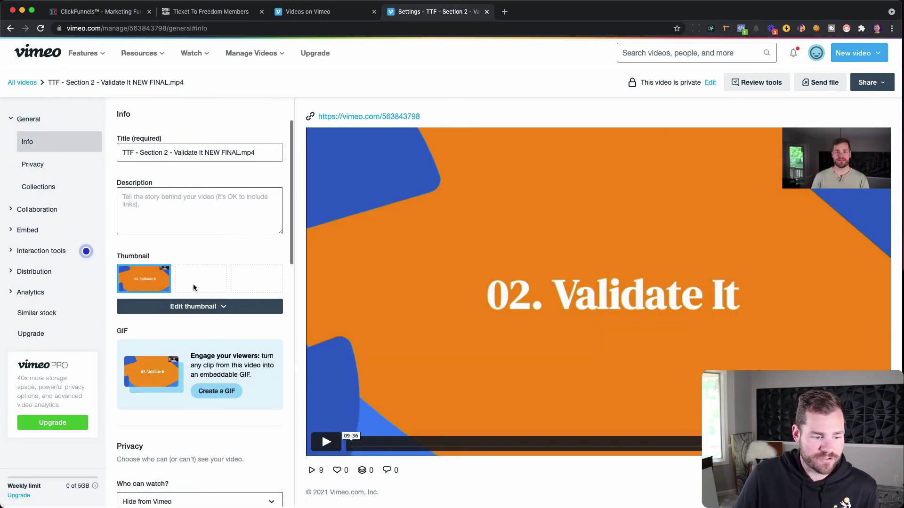
{"action": "scroll", "coordinate": [194, 285], "scroll_direction": "down", "scroll_amount": 4}
{"action": "scroll", "coordinate": [194, 284], "scroll_direction": "down", "scroll_amount": 5}
{"action": "scroll", "coordinate": [188, 275], "scroll_direction": "up", "scroll_amount": 4}
Step: Check the Collaboration and Embed settings, ending on Interaction tools
{"action": "left_click", "coordinate": [33, 209]}
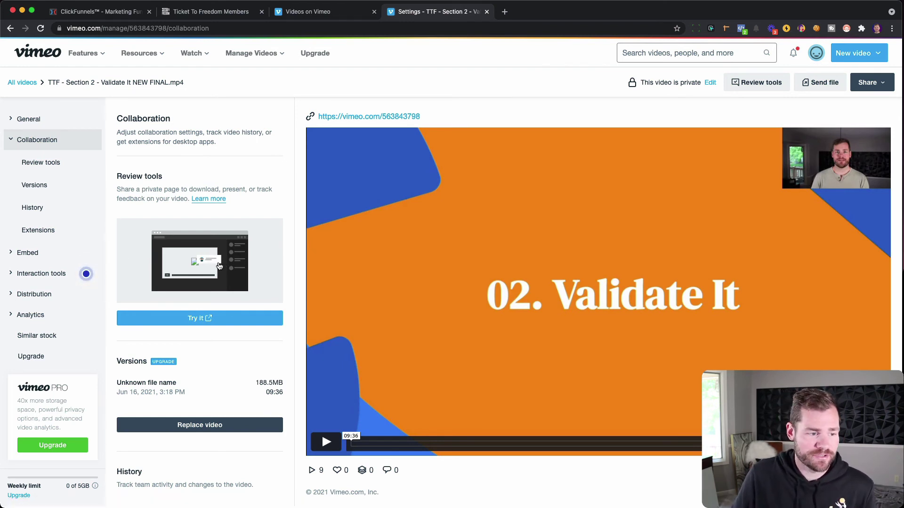
{"action": "left_click", "coordinate": [45, 252]}
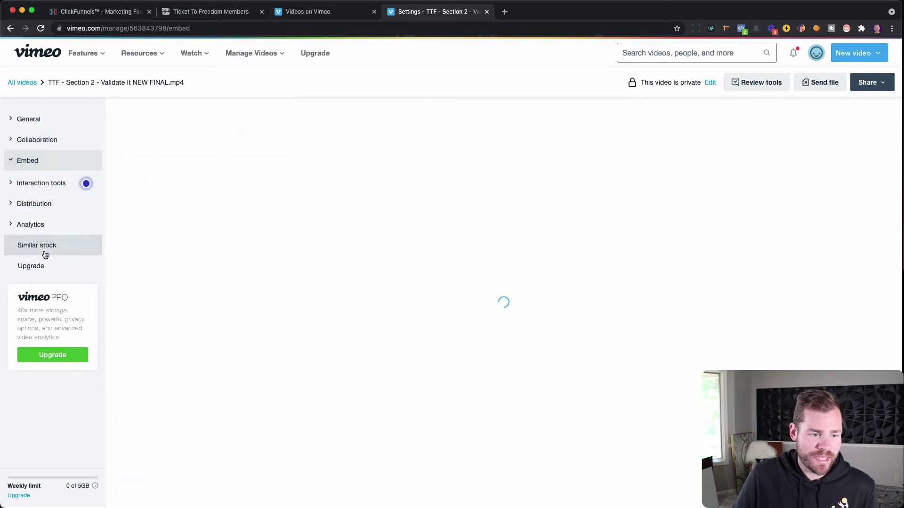
{"action": "scroll", "coordinate": [148, 363], "scroll_direction": "down", "scroll_amount": 5}
{"action": "scroll", "coordinate": [150, 365], "scroll_direction": "down", "scroll_amount": 3}
{"action": "scroll", "coordinate": [148, 366], "scroll_direction": "up", "scroll_amount": 8}
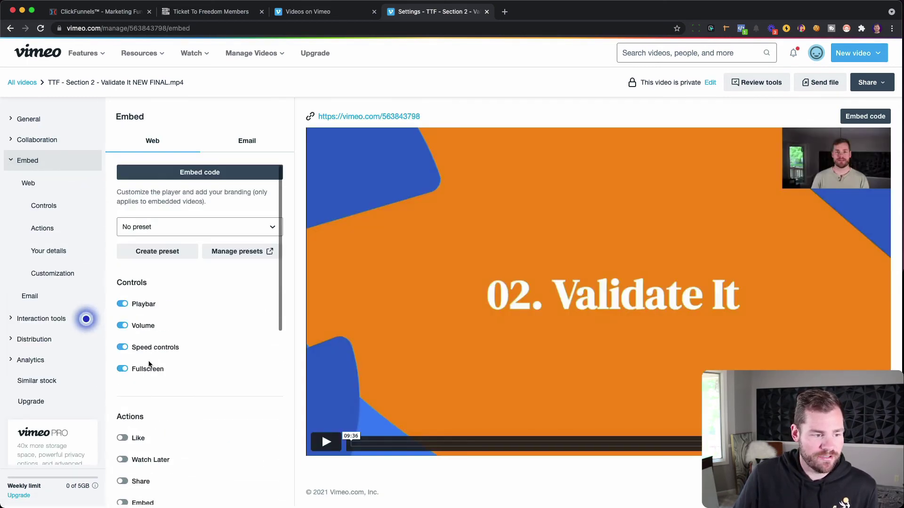
{"action": "left_click", "coordinate": [45, 318]}
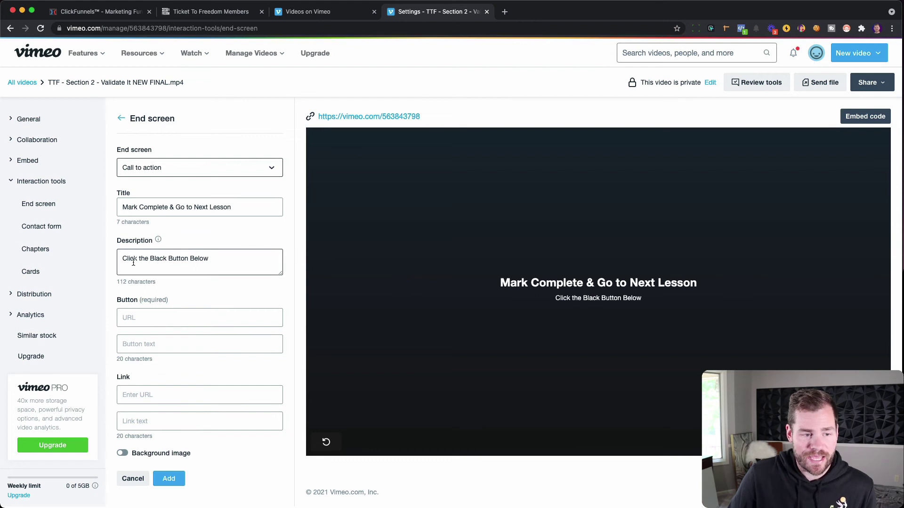
Step: Scroll to the end screen call to action described 'Click the Black Button Below'
{"action": "scroll", "coordinate": [133, 262], "scroll_direction": "down", "scroll_amount": 1}
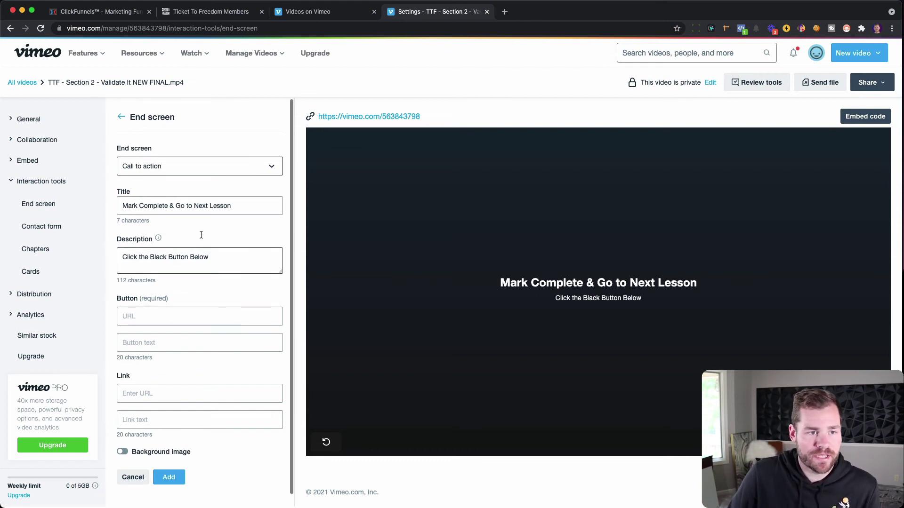
Step: Play the Validate It lesson on the members site, view its end screen, and continue to Promote It
{"action": "left_click", "coordinate": [211, 11]}
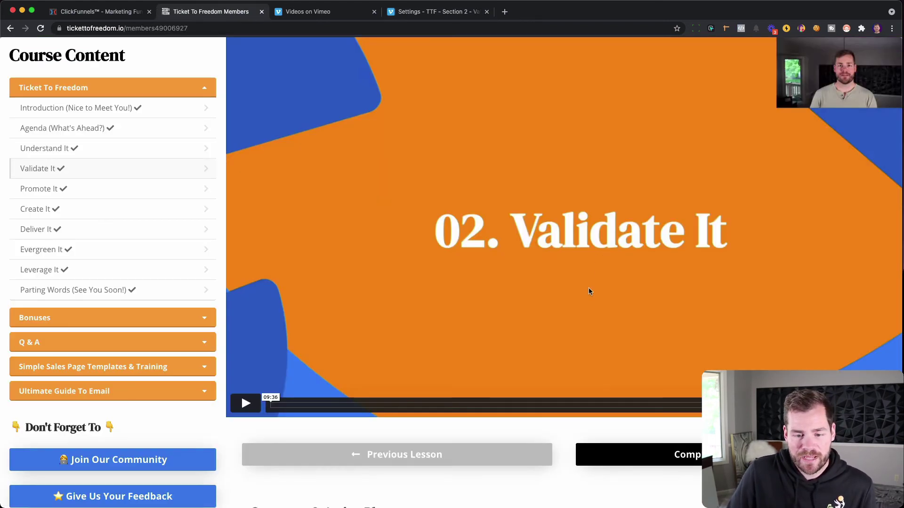
{"action": "scroll", "coordinate": [590, 295], "scroll_direction": "up", "scroll_amount": 1}
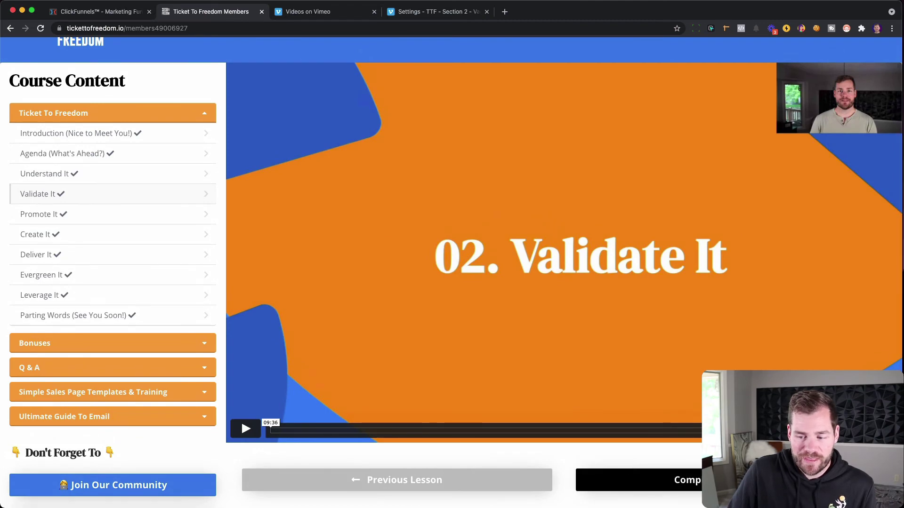
{"action": "key", "text": "space"}
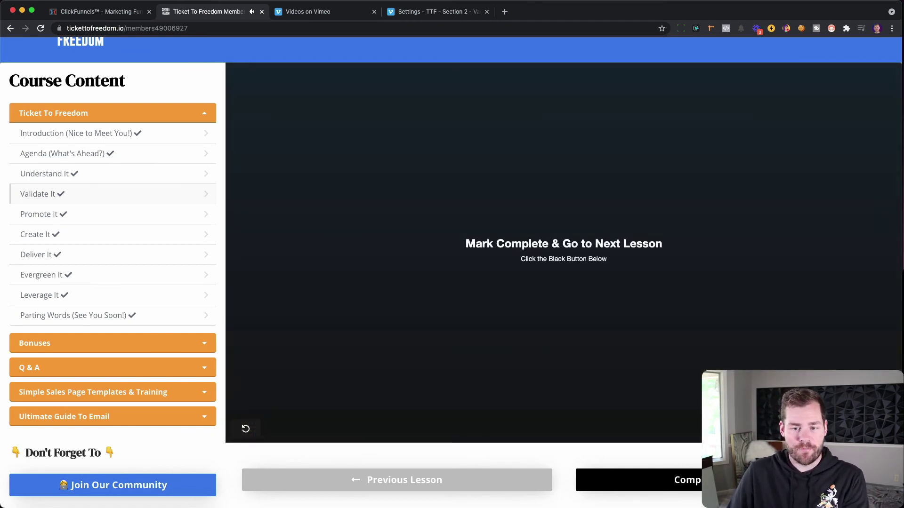
{"action": "scroll", "coordinate": [537, 248], "scroll_direction": "down", "scroll_amount": 1}
{"action": "scroll", "coordinate": [538, 248], "scroll_direction": "down", "scroll_amount": 1}
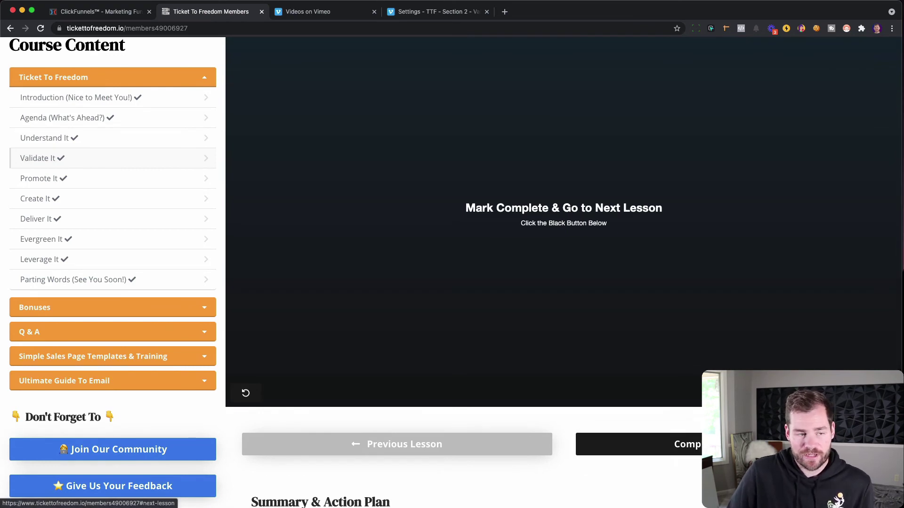
{"action": "left_click", "coordinate": [659, 444]}
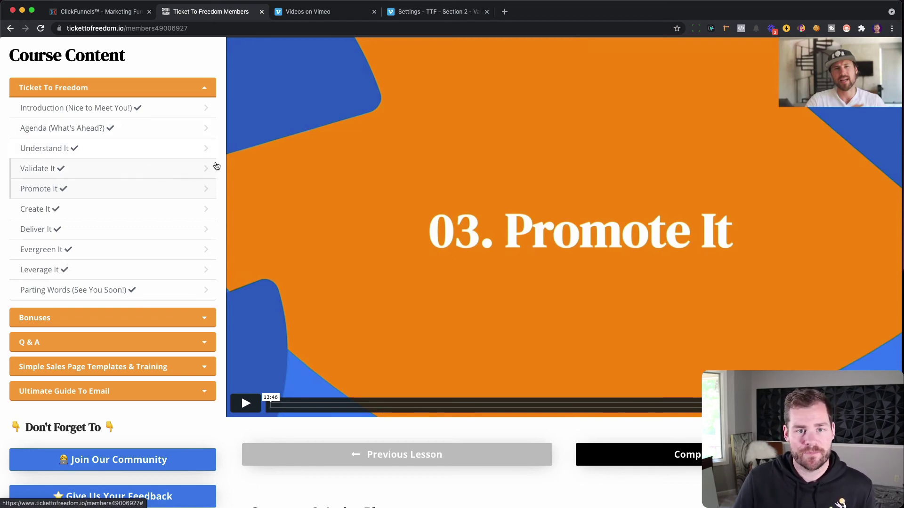
Step: Go back to the Validate It End screen editor showing the Mark Complete & Go to Next Lesson call to action
{"action": "left_click", "coordinate": [469, 12]}
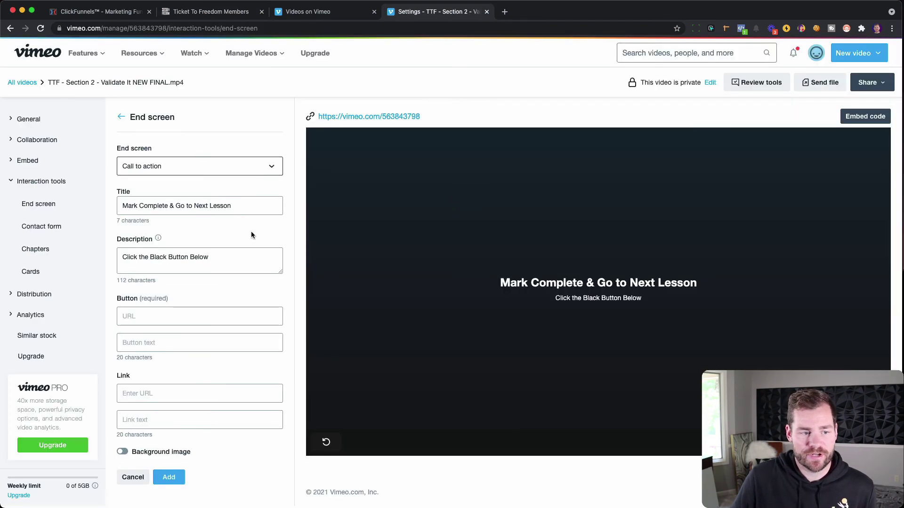
{"action": "scroll", "coordinate": [207, 248], "scroll_direction": "up", "scroll_amount": 1}
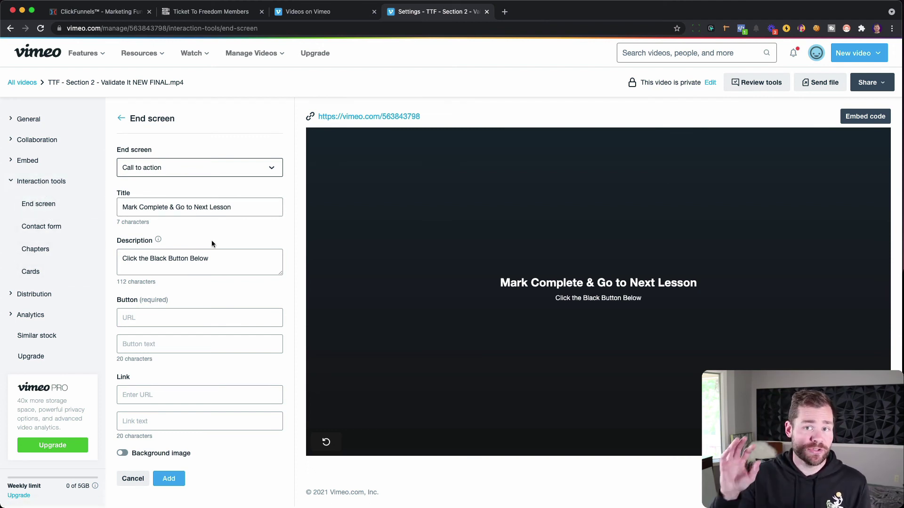
{"action": "scroll", "coordinate": [212, 244], "scroll_direction": "down", "scroll_amount": 1}
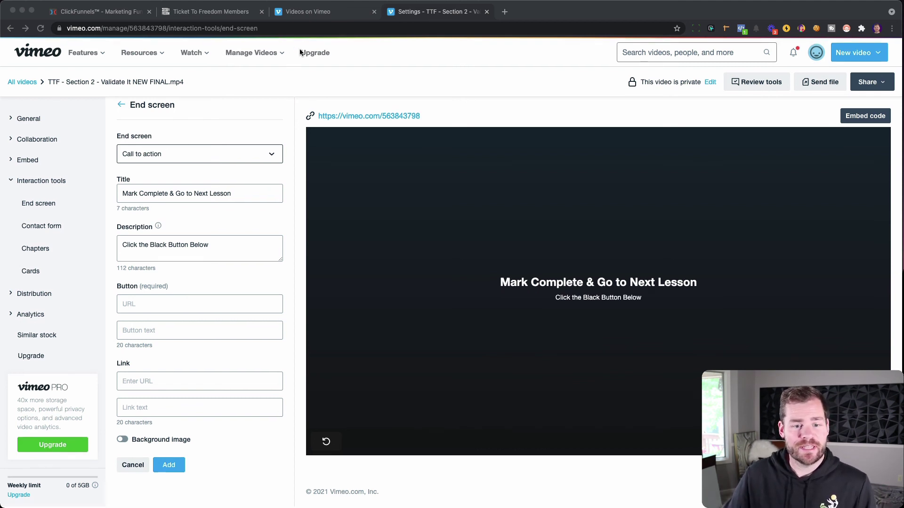
Step: On the members site, open the Validate It, Promote It, then 05. Deliver It lessons
{"action": "key", "text": "super+2"}
{"action": "scroll", "coordinate": [178, 212], "scroll_direction": "up", "scroll_amount": 2}
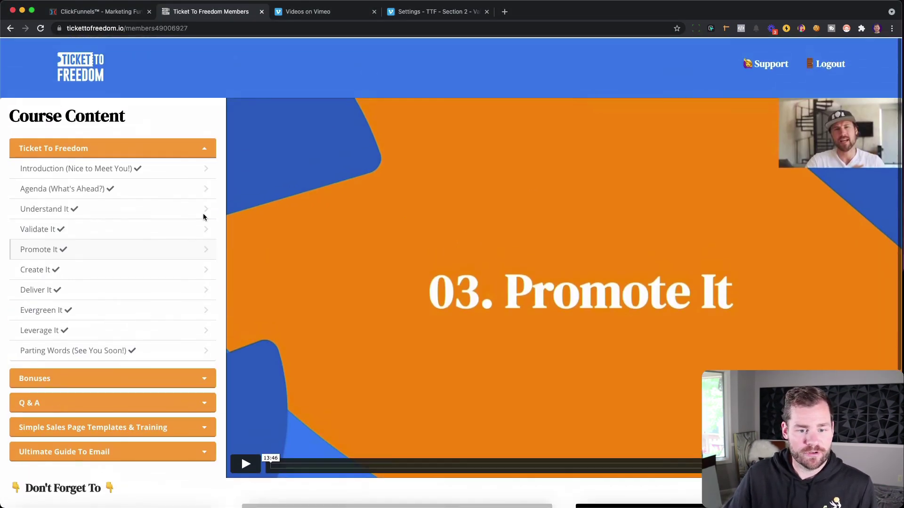
{"action": "left_click", "coordinate": [76, 230]}
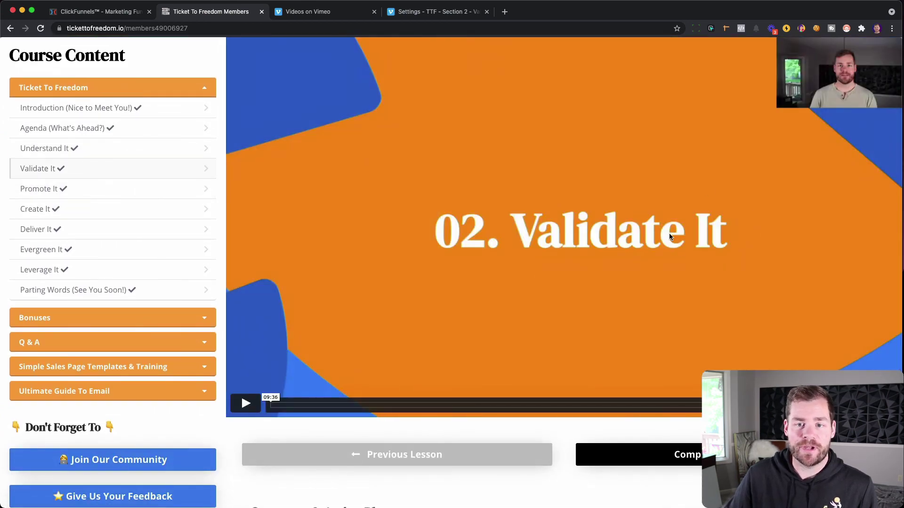
{"action": "scroll", "coordinate": [668, 234], "scroll_direction": "up", "scroll_amount": 2}
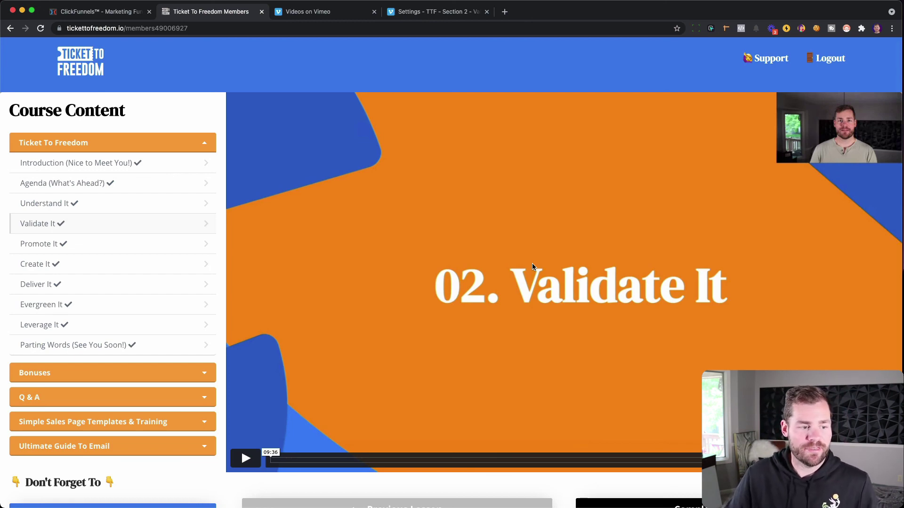
{"action": "left_click", "coordinate": [64, 243]}
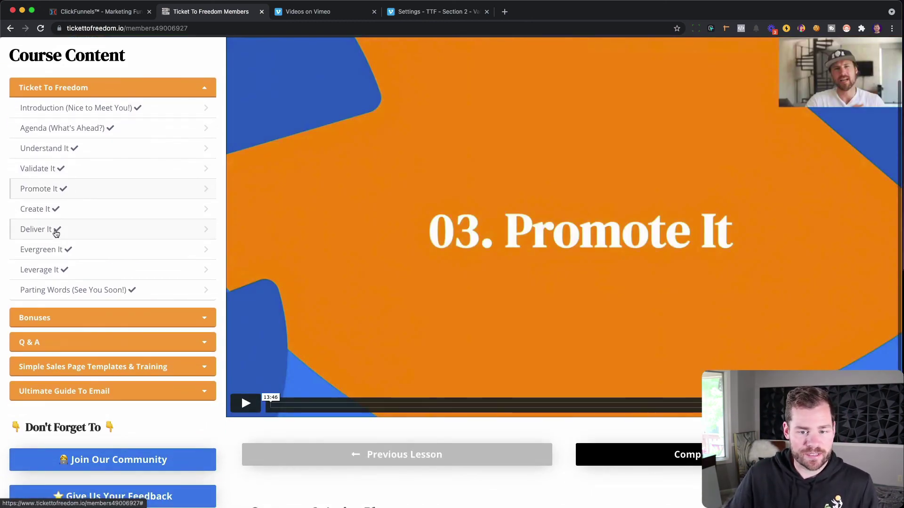
{"action": "left_click", "coordinate": [55, 231]}
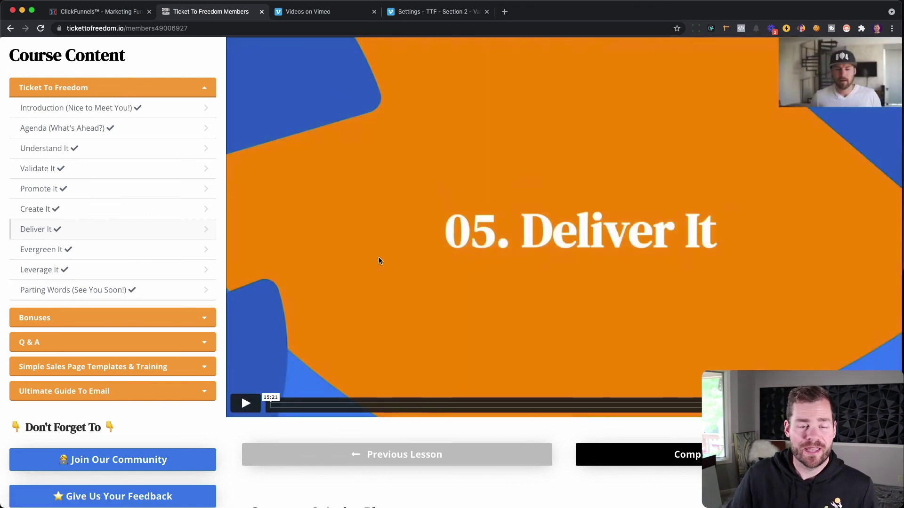